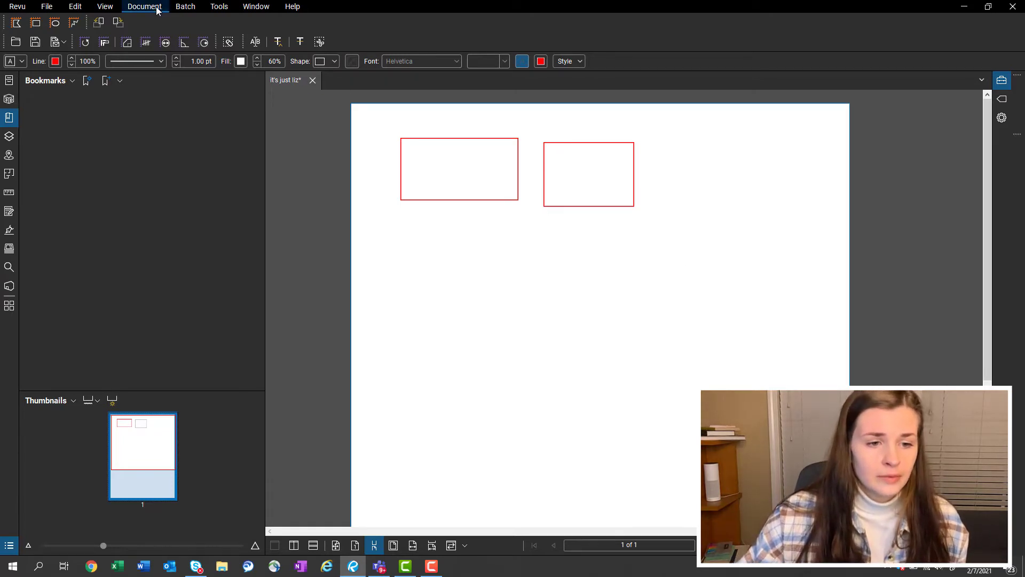
# Look up the keyboard shortcuts assigned to the markup tools.
pyautogui.click(224, 8)
pyautogui.moveTo(232, 22)
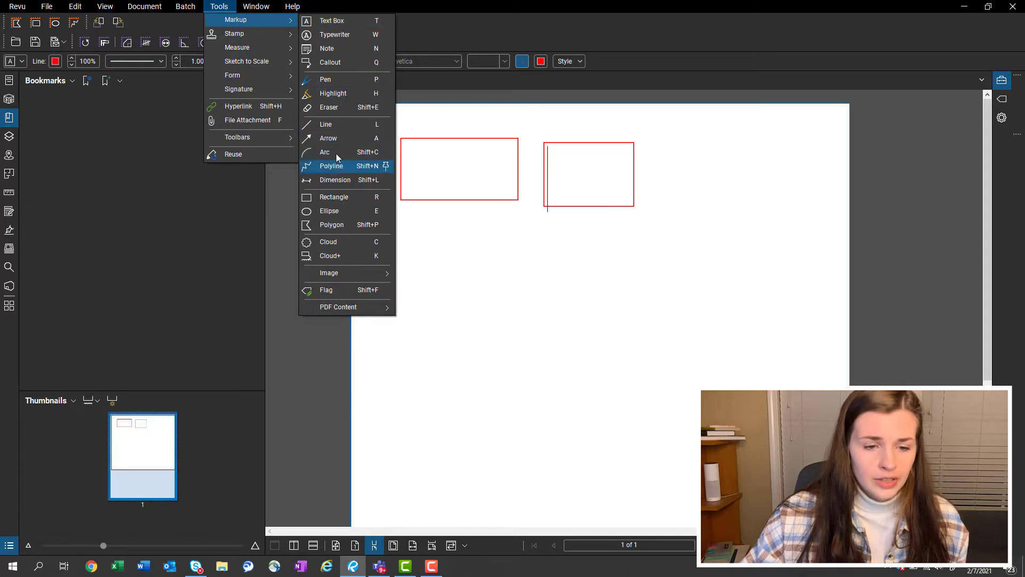
pyautogui.click(531, 272)
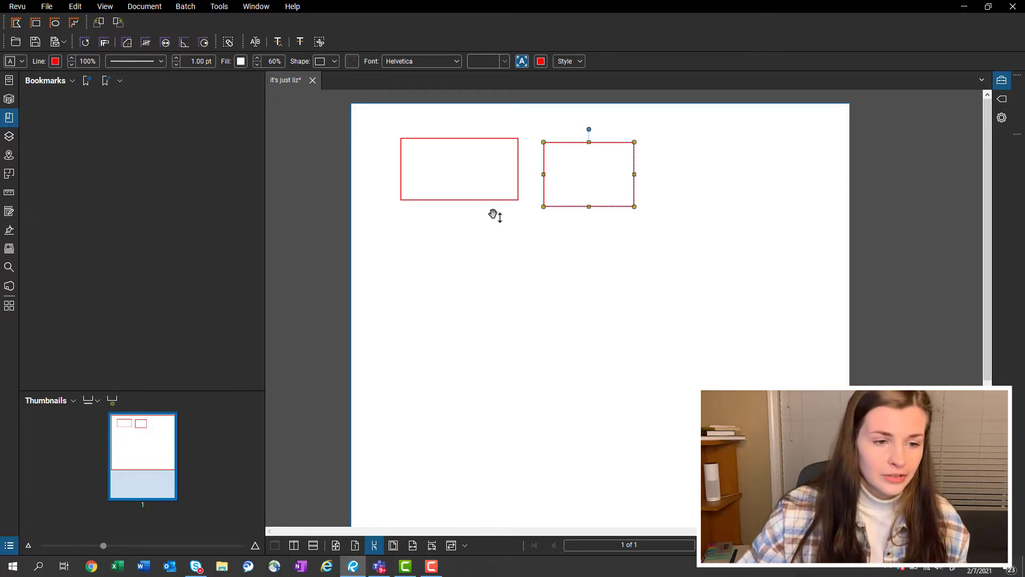
pyautogui.click(209, 9)
pyautogui.moveTo(235, 20)
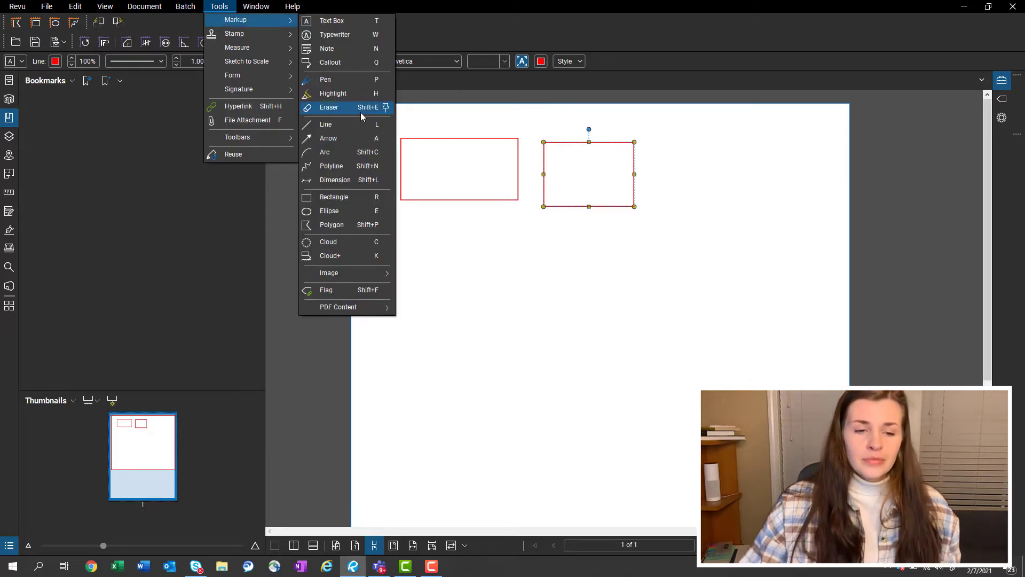
pyautogui.click(527, 292)
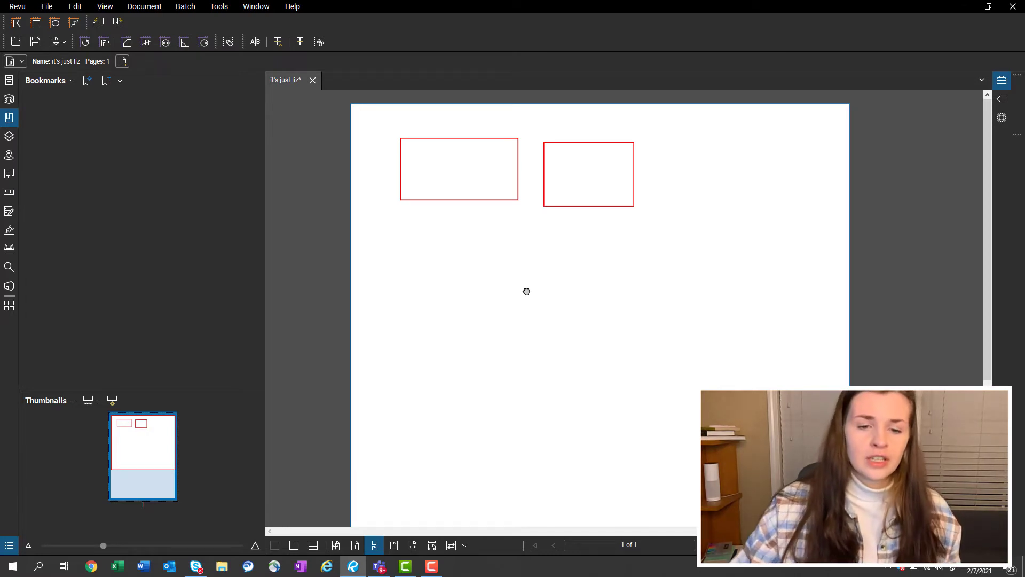
# Delete the two empty red text boxes from the page.
pyautogui.click(587, 206)
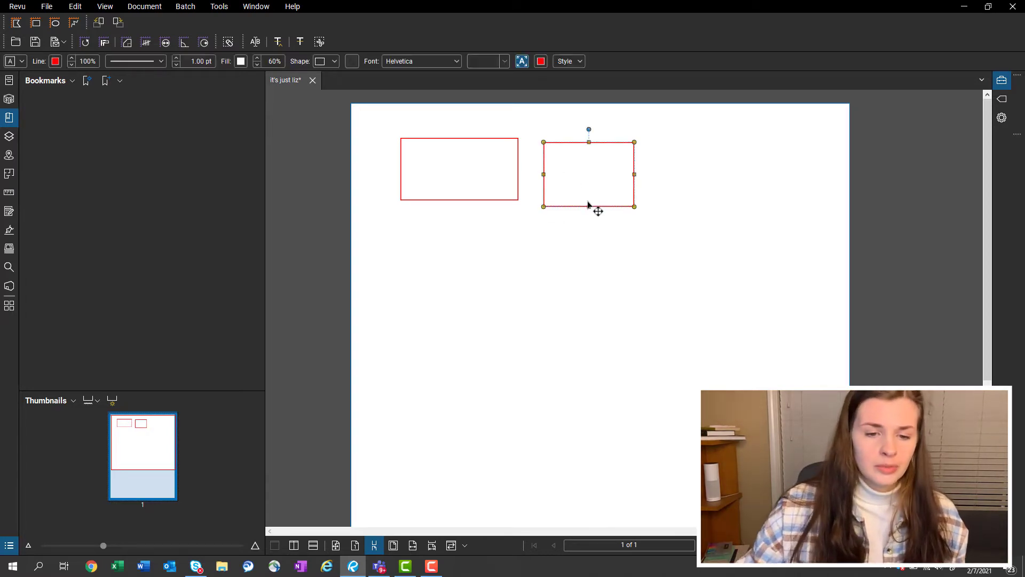
pyautogui.press('Delete')
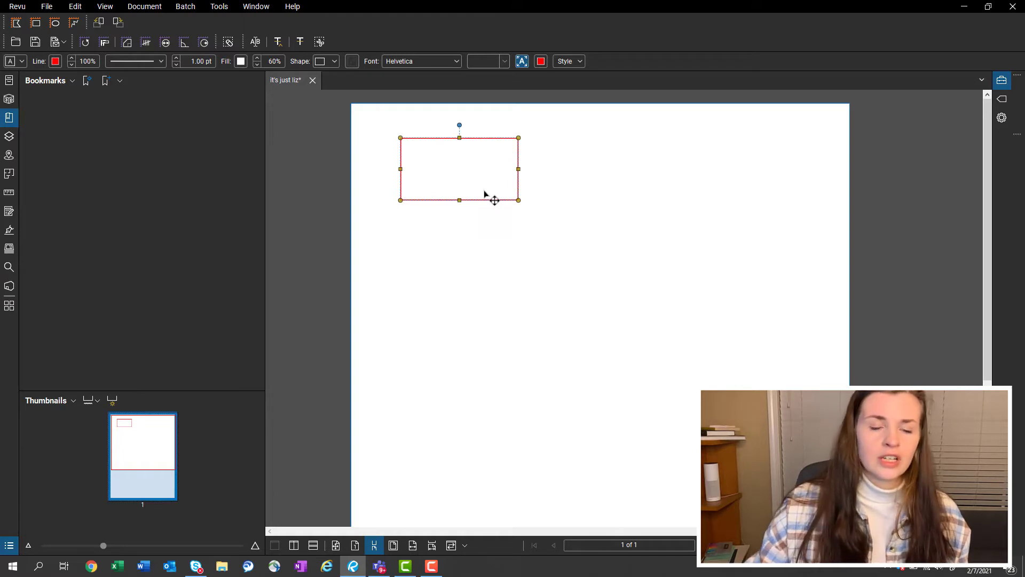
pyautogui.press('Delete')
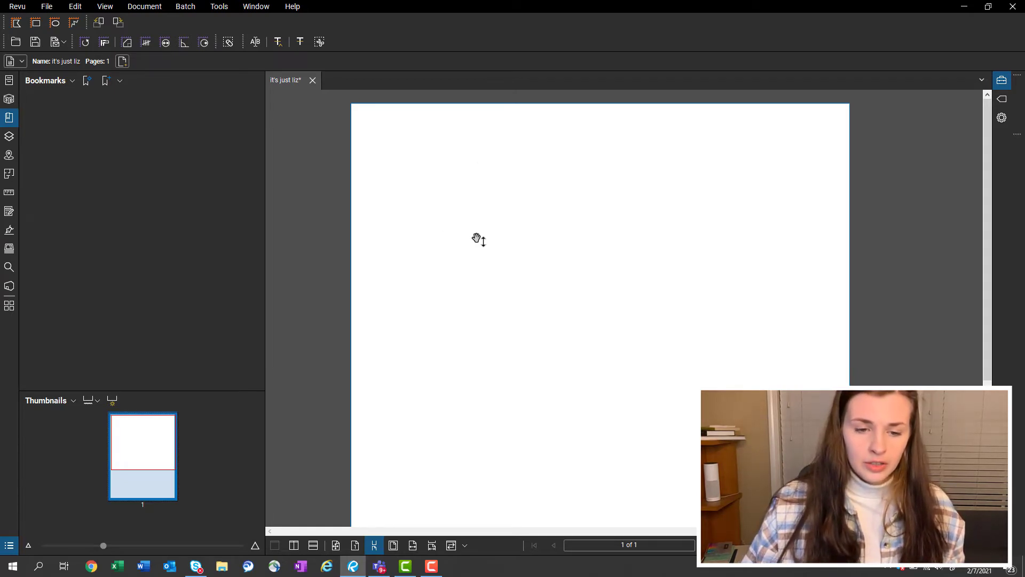
pyautogui.moveTo(459, 218)
pyautogui.mouseDown()
pyautogui.moveTo(478, 214)
pyautogui.moveTo(446, 213)
pyautogui.mouseUp()
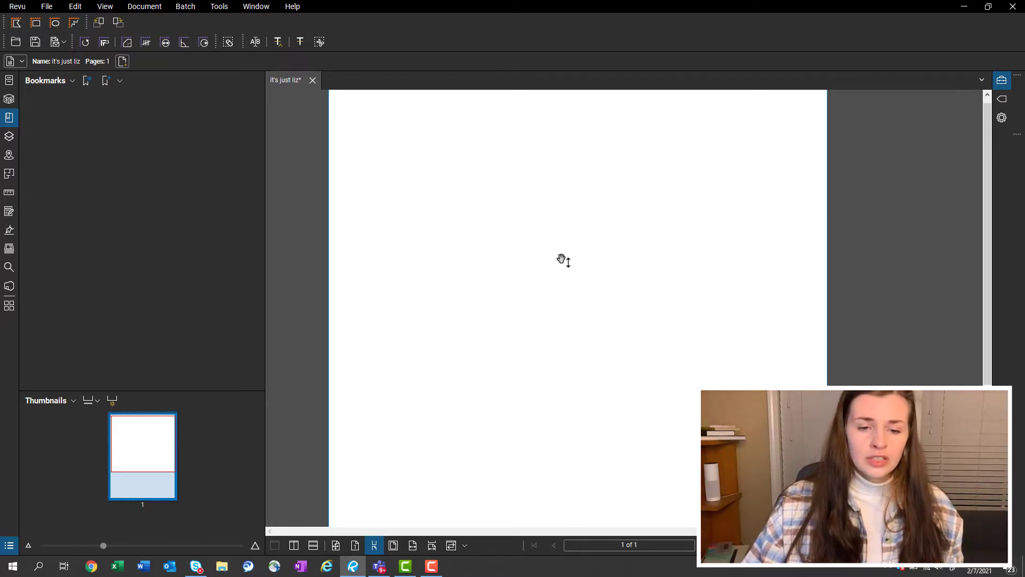
pyautogui.moveTo(540, 234); pyautogui.dragTo(542, 261)
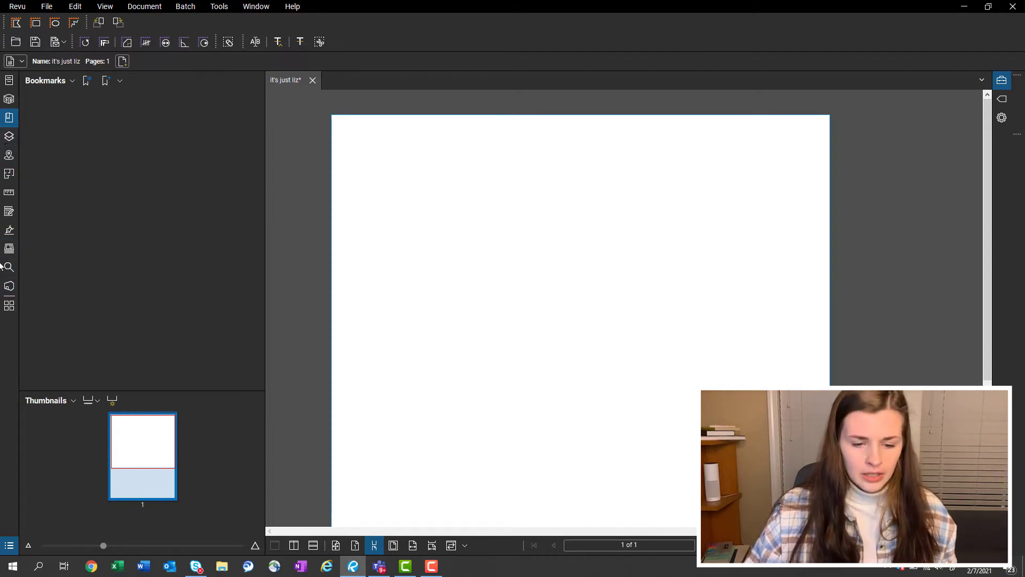
pyautogui.moveTo(504, 555)
pyautogui.mouseDown()
pyautogui.moveTo(499, 454)
pyautogui.moveTo(506, 564)
pyautogui.mouseUp()
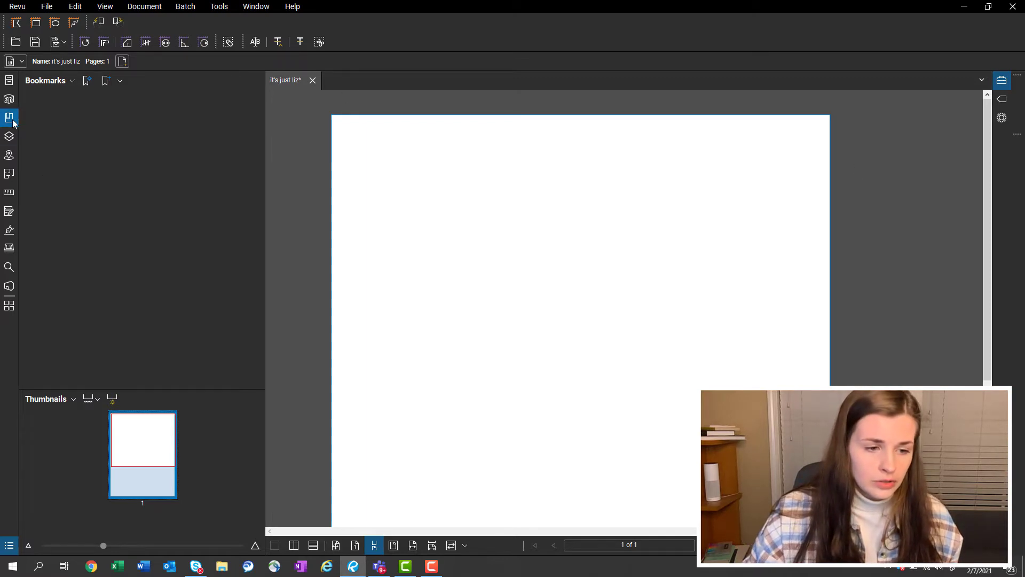
pyautogui.moveTo(13, 123)
pyautogui.mouseDown()
pyautogui.moveTo(103, 144)
pyautogui.moveTo(7, 124)
pyautogui.mouseUp()
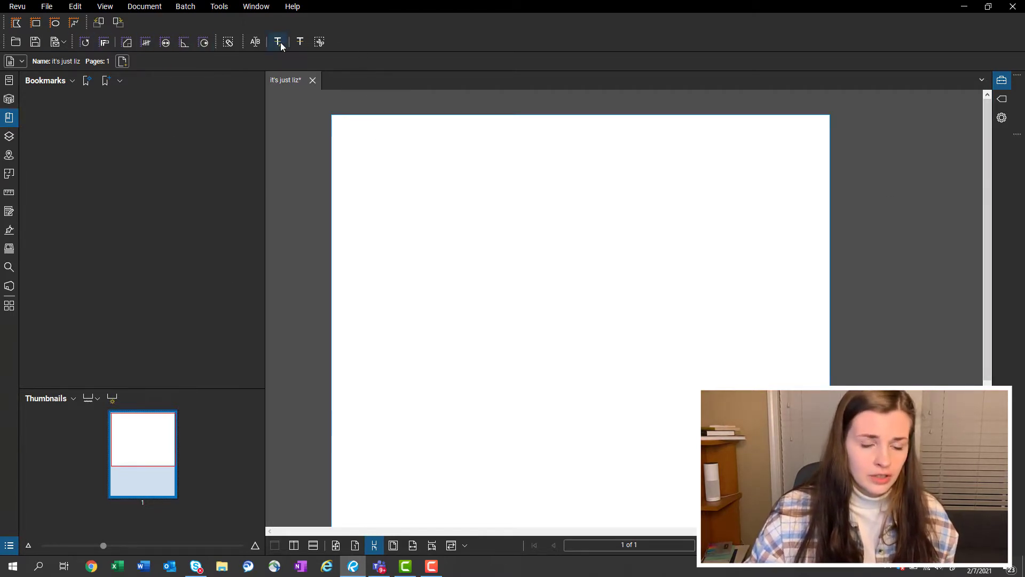
# Open the toolbar customization settings and view the available command categories.
pyautogui.rightClick(394, 40)
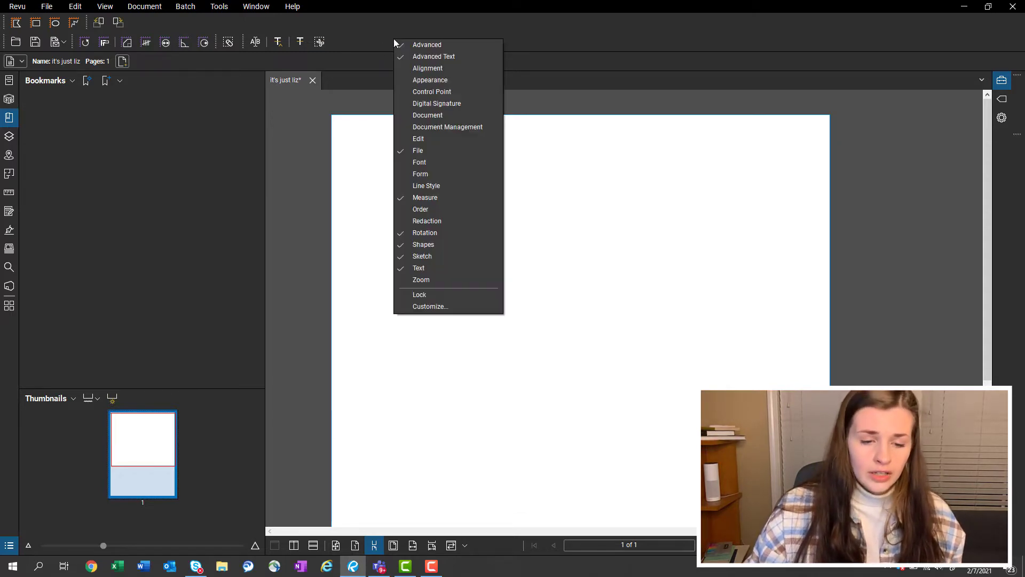
pyautogui.click(430, 306)
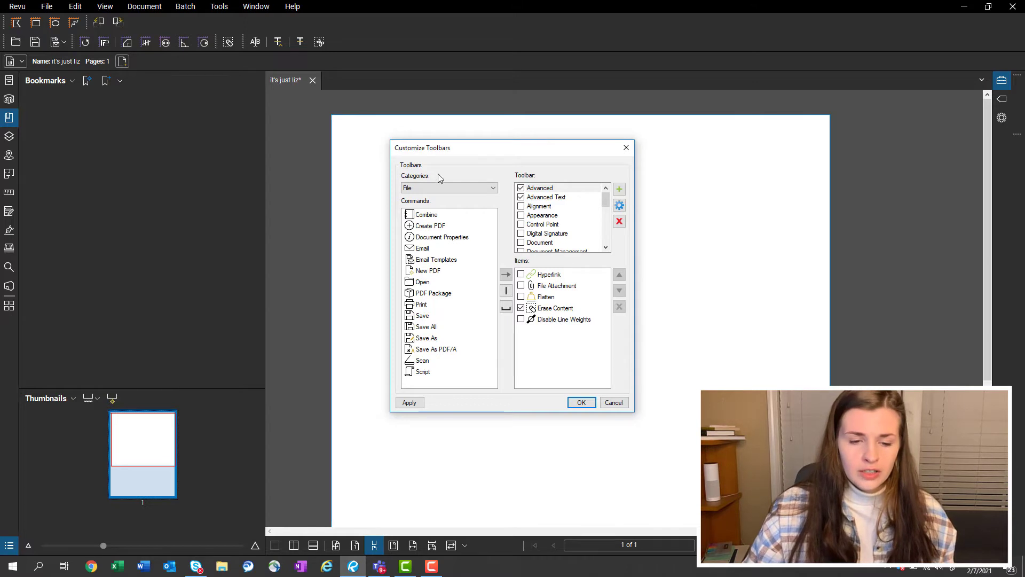
pyautogui.click(419, 188)
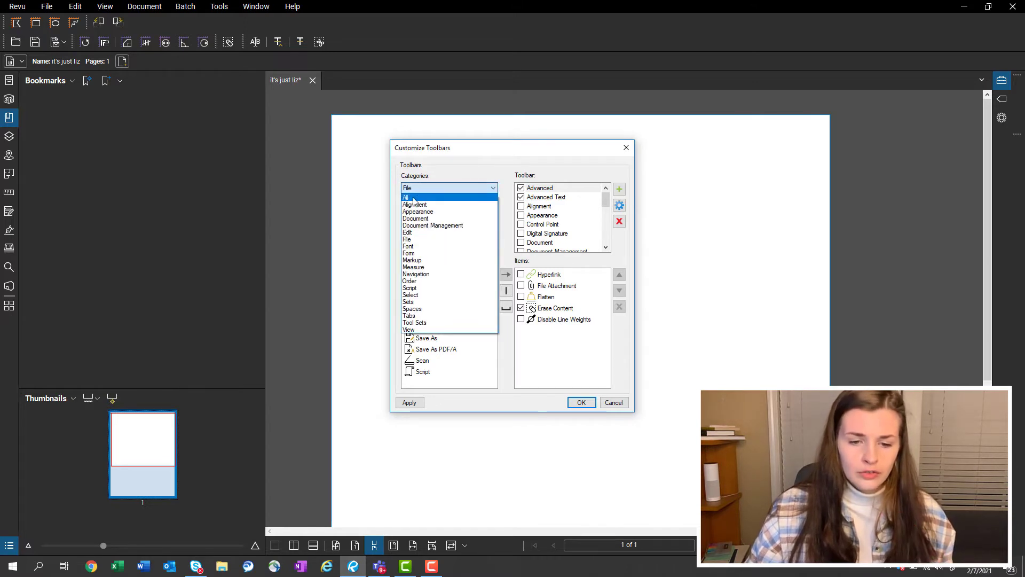
pyautogui.click(574, 335)
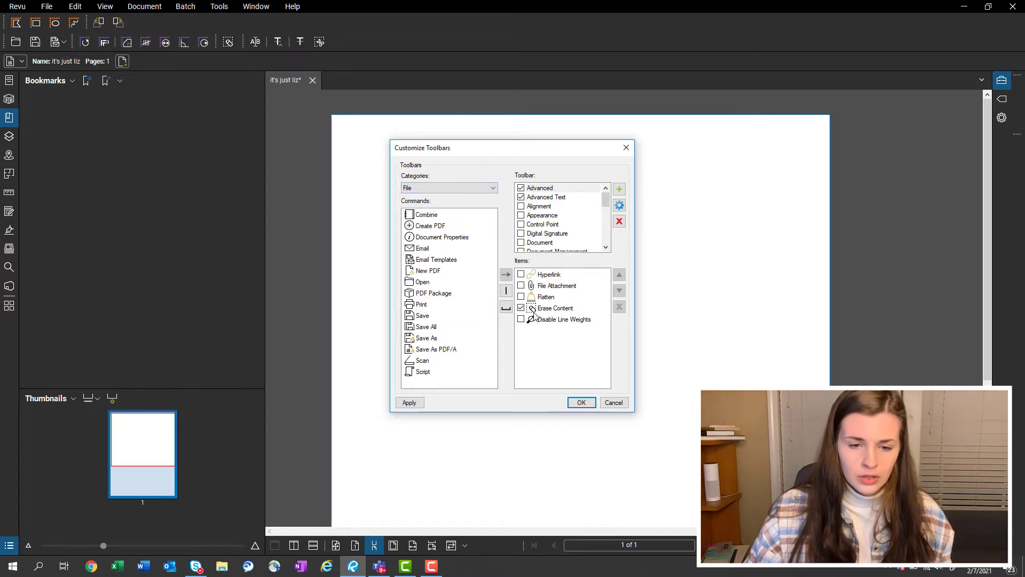
# Inspect the items of the Advanced Text, Appearance, Font and Line Style toolbars, leaving the customization without applying changes.
pyautogui.click(549, 198)
pyautogui.click(554, 216)
pyautogui.scroll(-3, 552, 212)
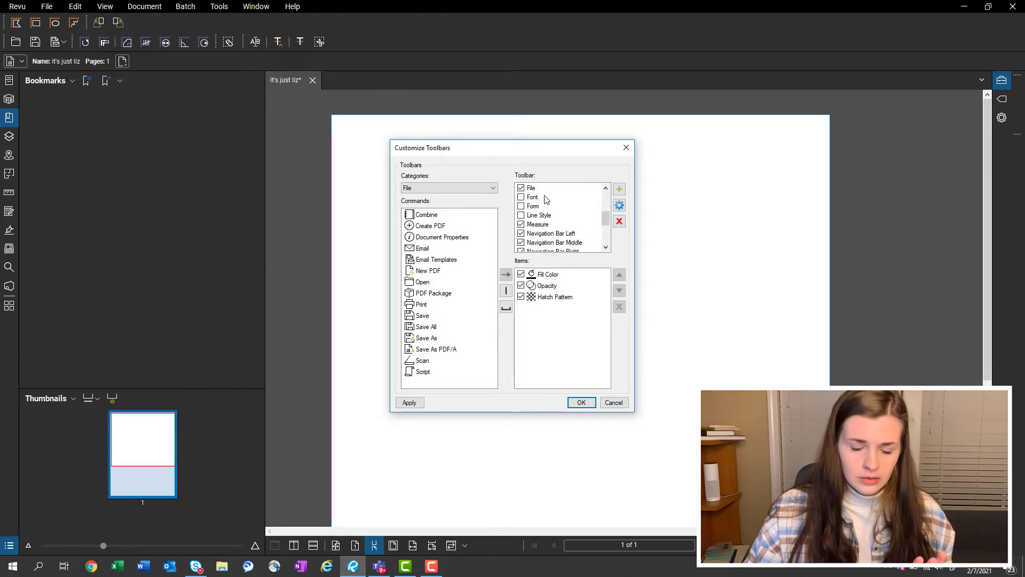
pyautogui.click(545, 199)
pyautogui.click(547, 216)
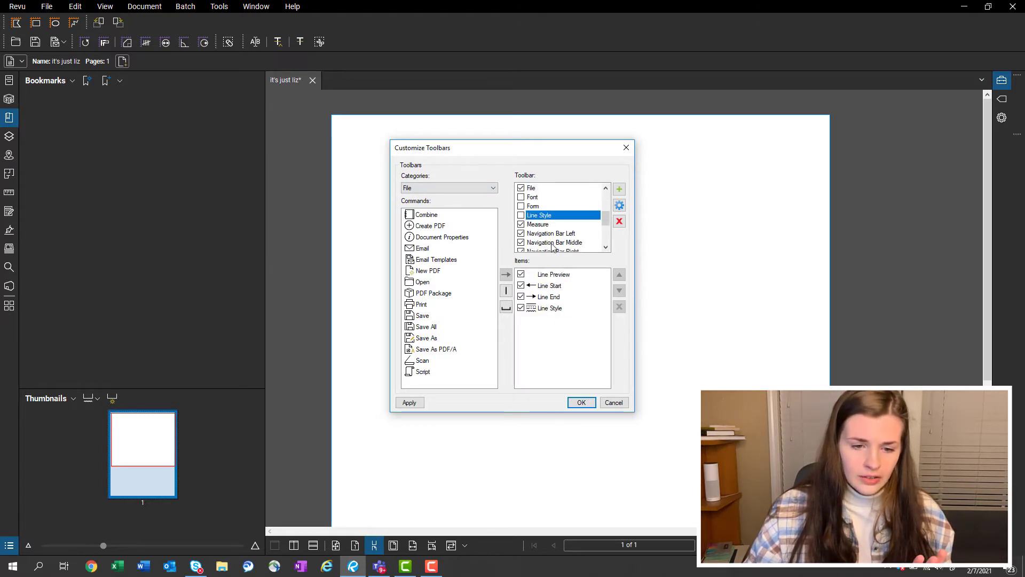
pyautogui.click(430, 216)
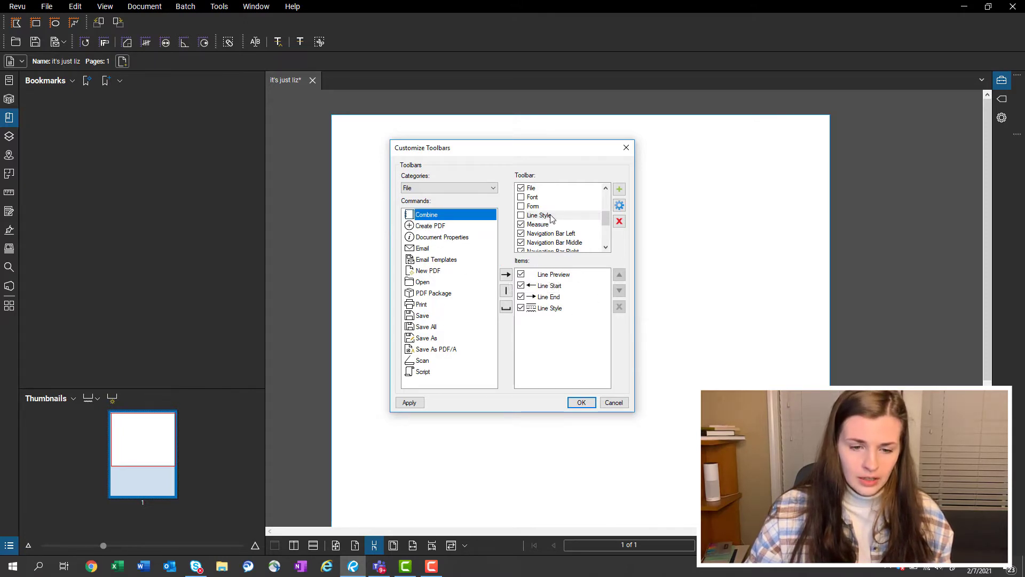
pyautogui.scroll(-3, 550, 239)
pyautogui.scroll(4, 558, 235)
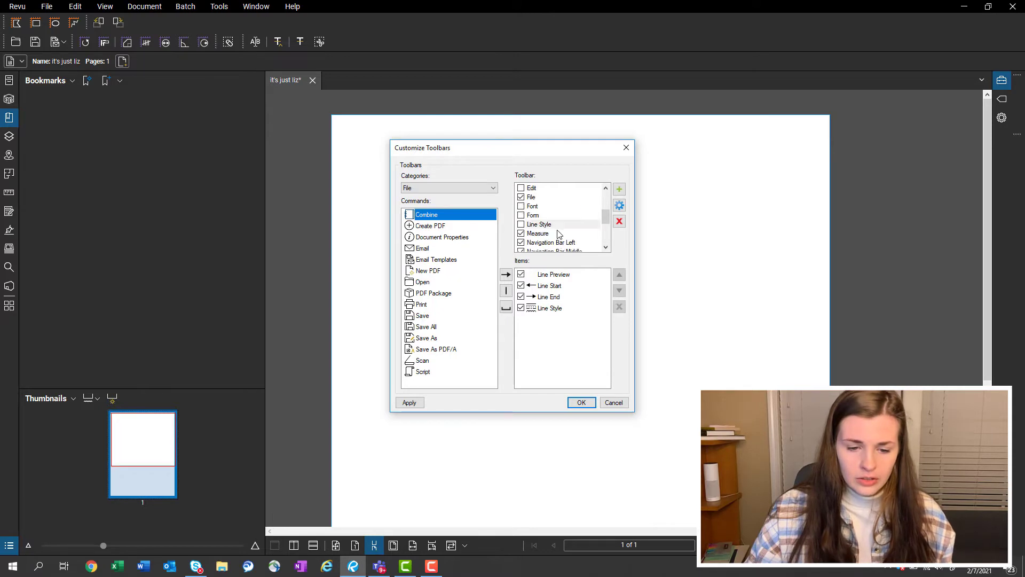
pyautogui.click(621, 404)
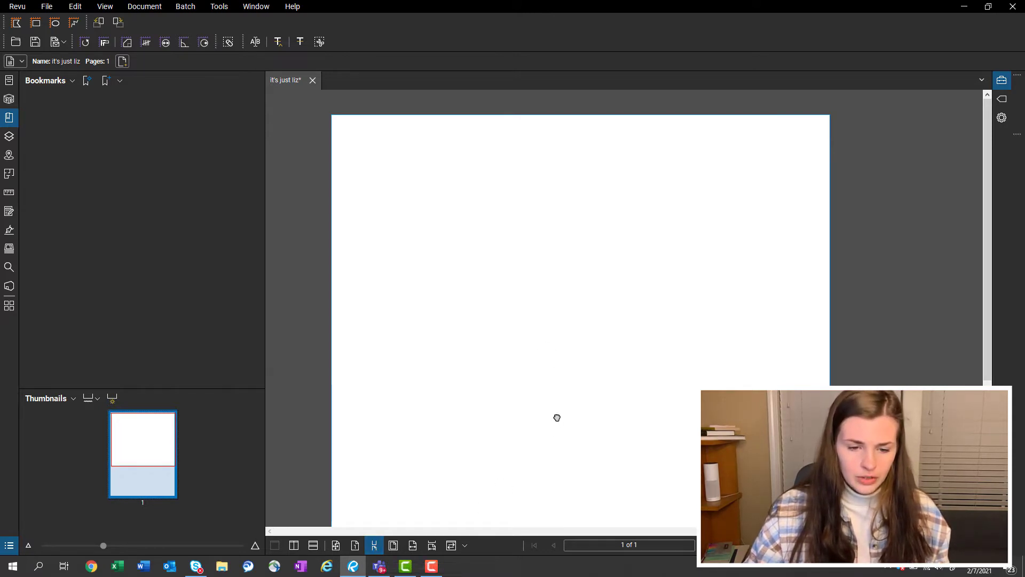
pyautogui.scroll(-5, 556, 414)
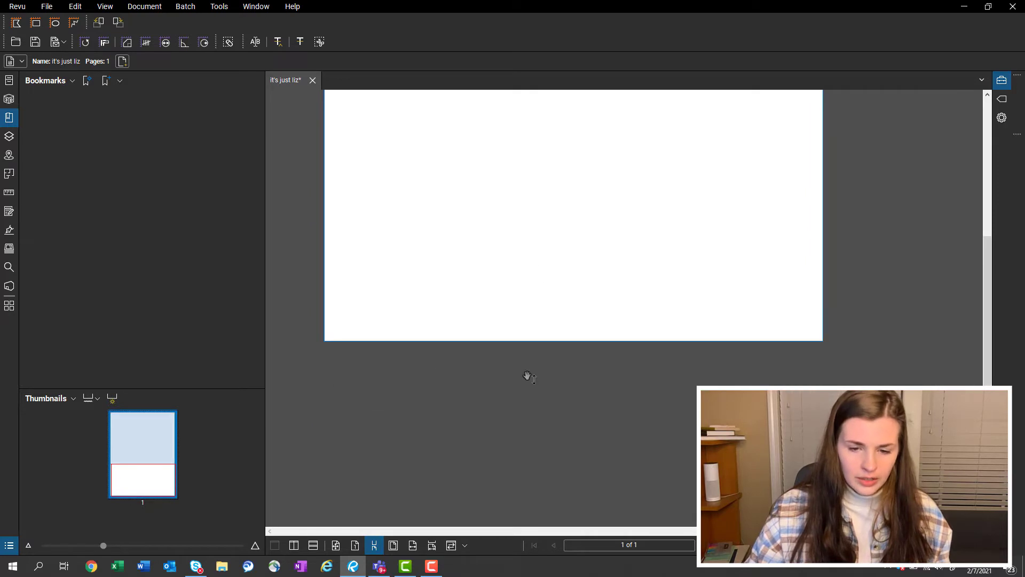
pyautogui.moveTo(526, 224); pyautogui.dragTo(533, 426)
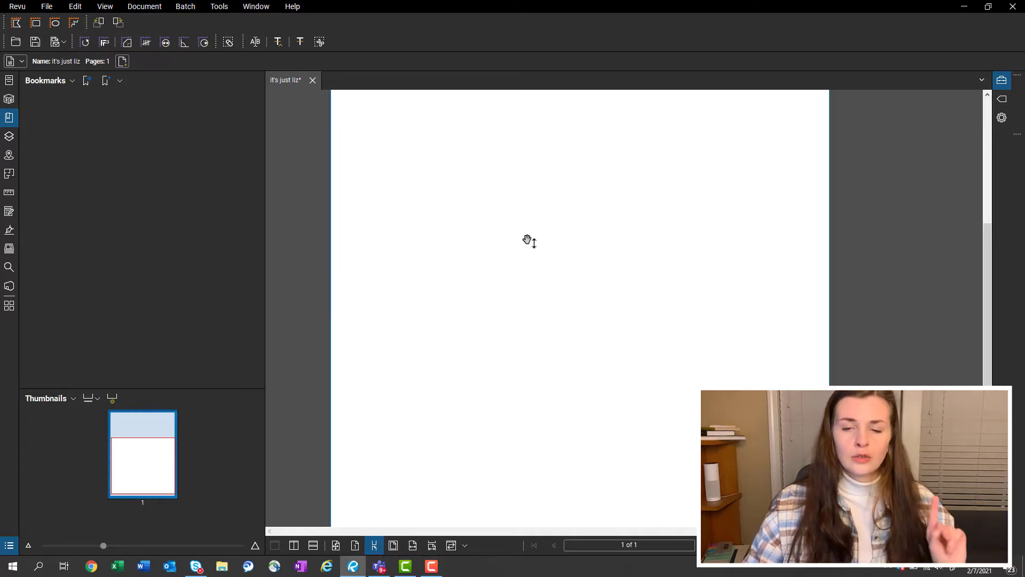
pyautogui.moveTo(579, 226); pyautogui.dragTo(577, 444)
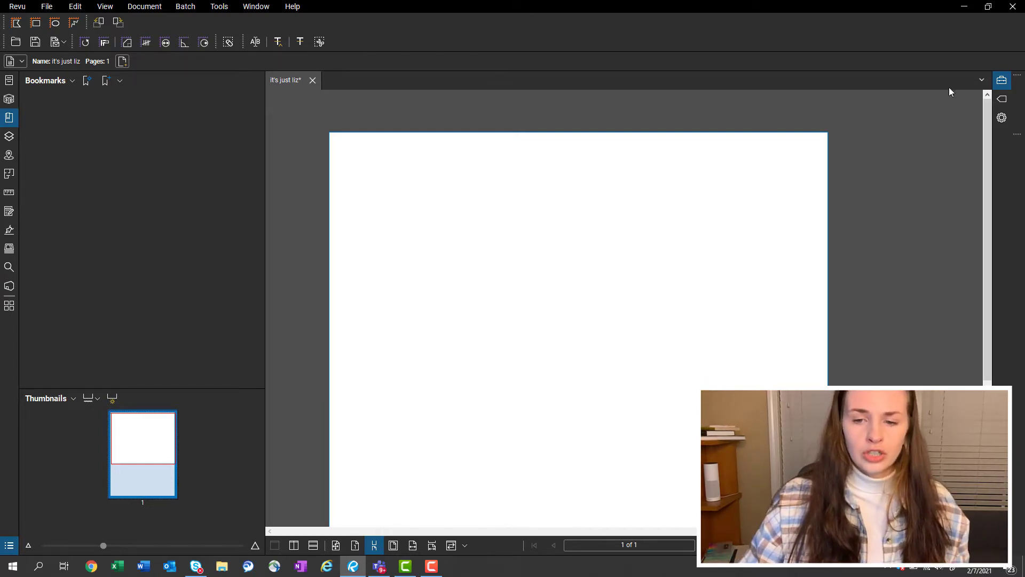
pyautogui.moveTo(707, 272); pyautogui.dragTo(707, 256)
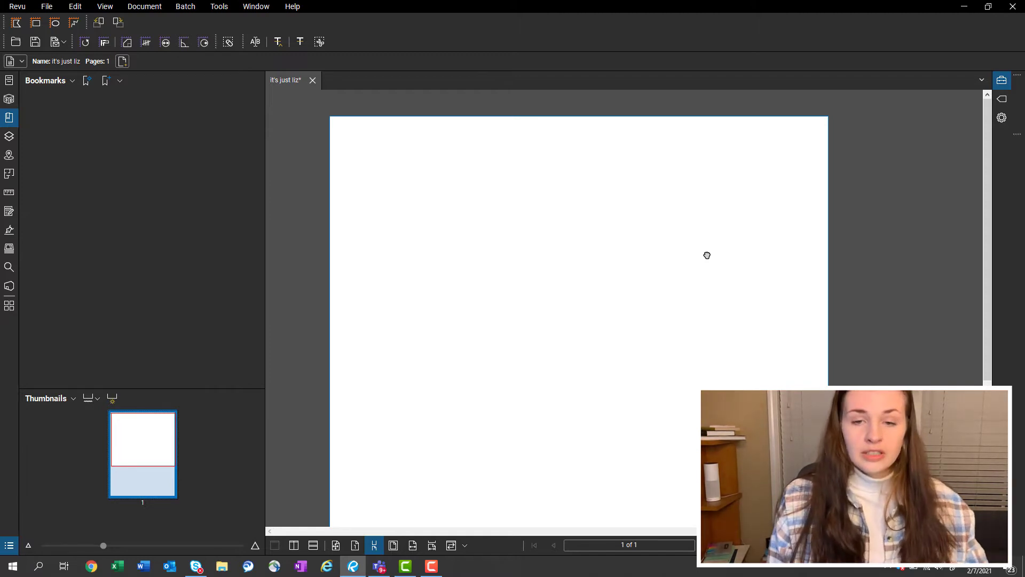
# Show the Tool Chest, and try out the first My Tools markup, PLAN, by placing it on the page and deleting it.
pyautogui.hotkey('alt', 'x')
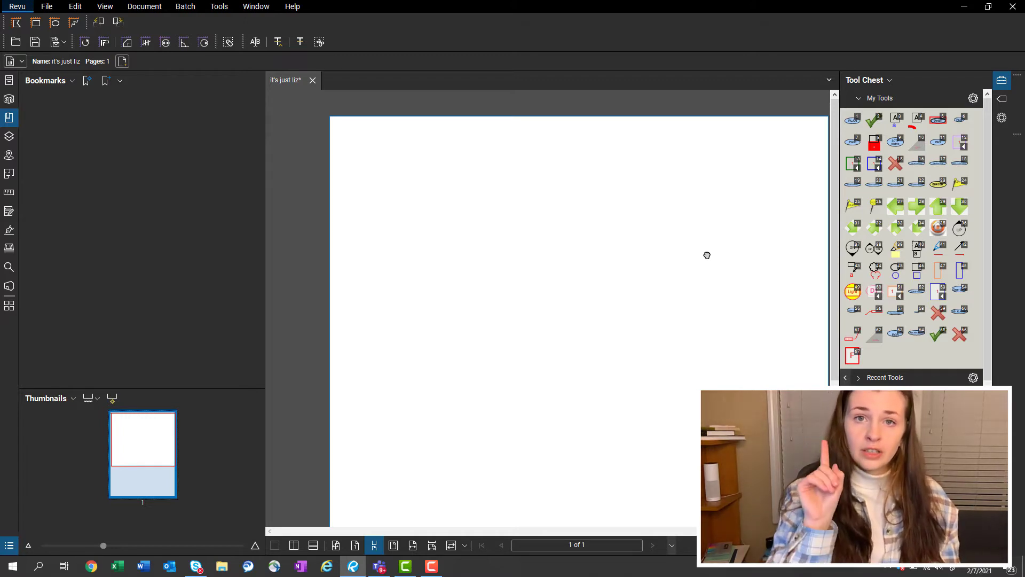
pyautogui.press('1')
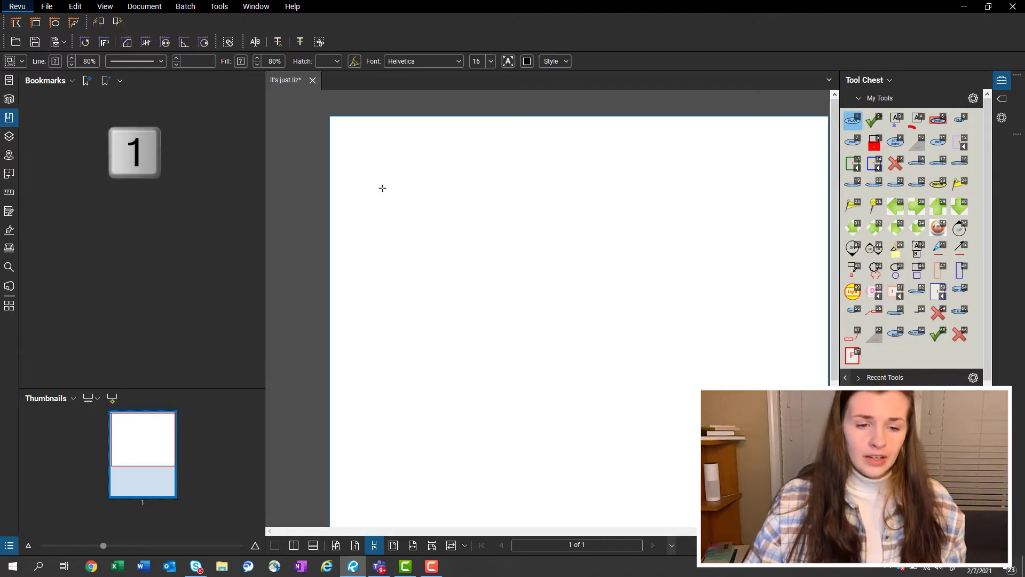
pyautogui.click(362, 172)
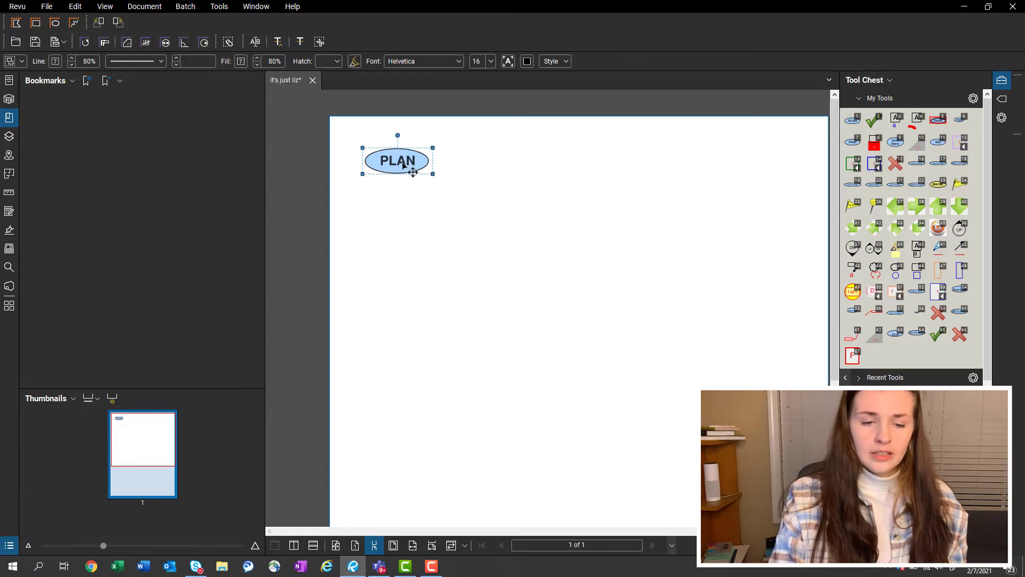
pyautogui.press('Delete')
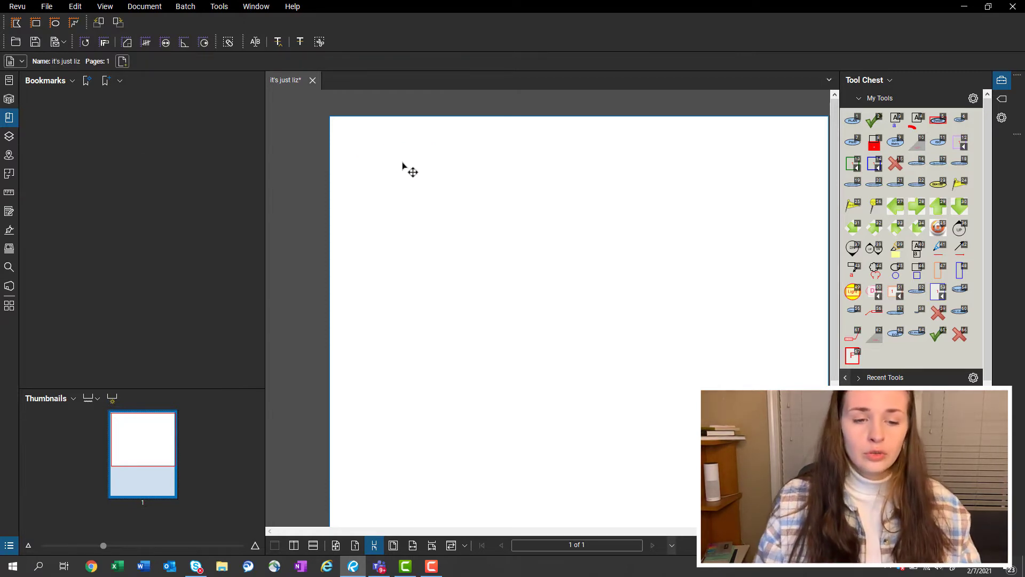
# Place the second My Tools markup, the green check mark, near the page's upper-left corner and delete it.
pyautogui.press('2')
pyautogui.click(371, 160)
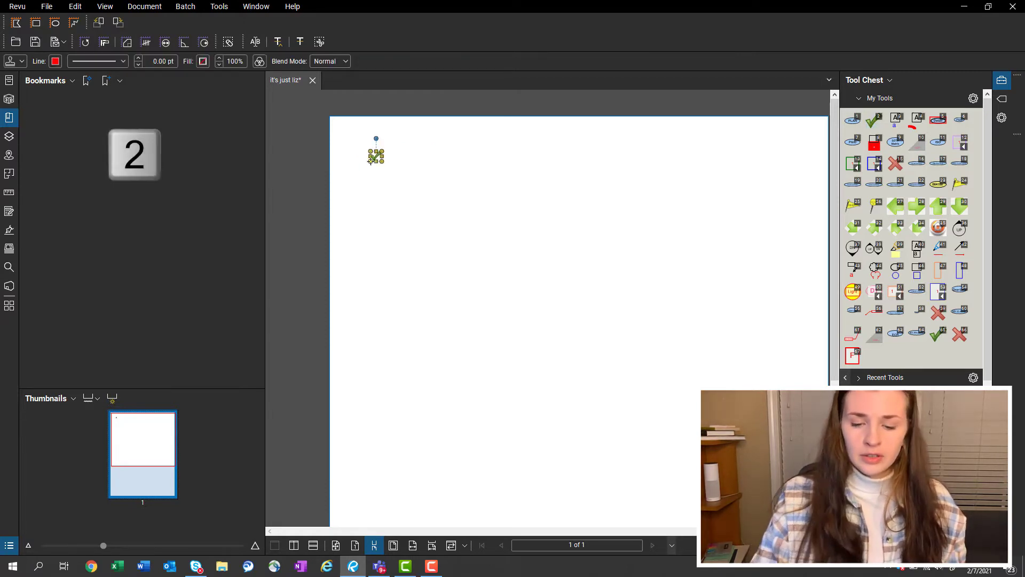
pyautogui.press('Delete')
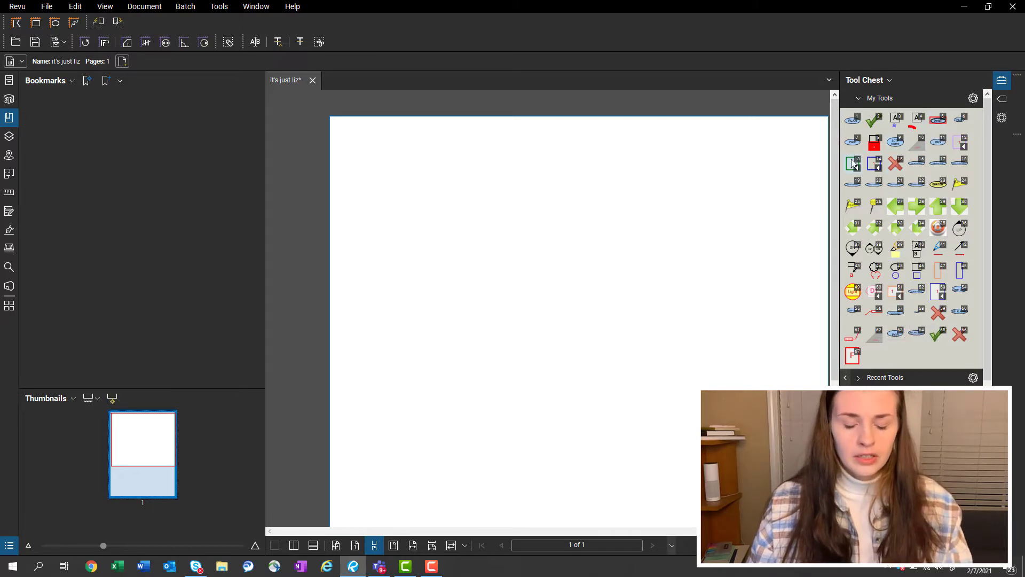
# Activate the seventh My Tools markup, P&ID, and the sixth one in turn, and cancel without placing either.
pyautogui.press('7')
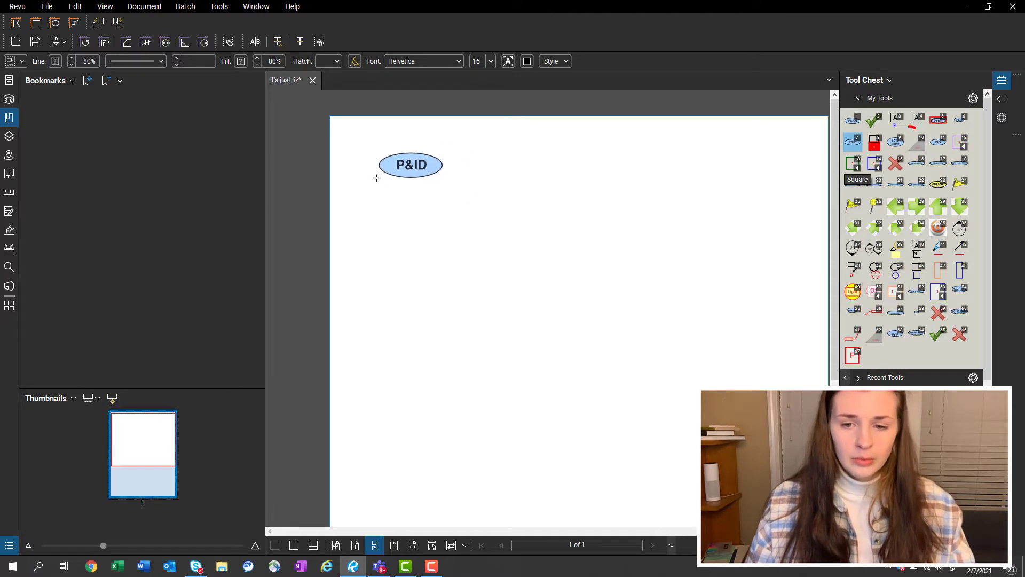
pyautogui.press('6')
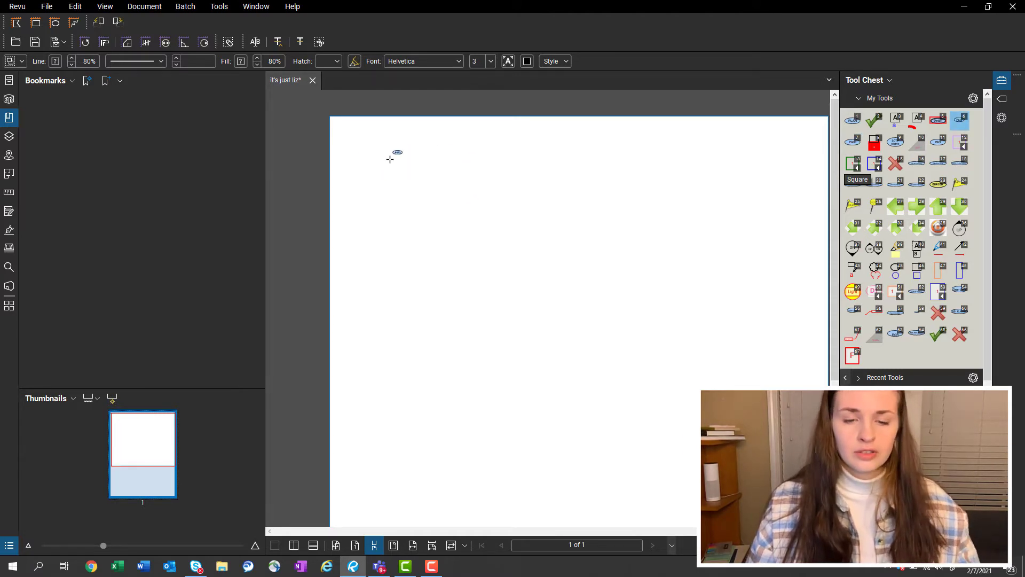
pyautogui.press('Escape')
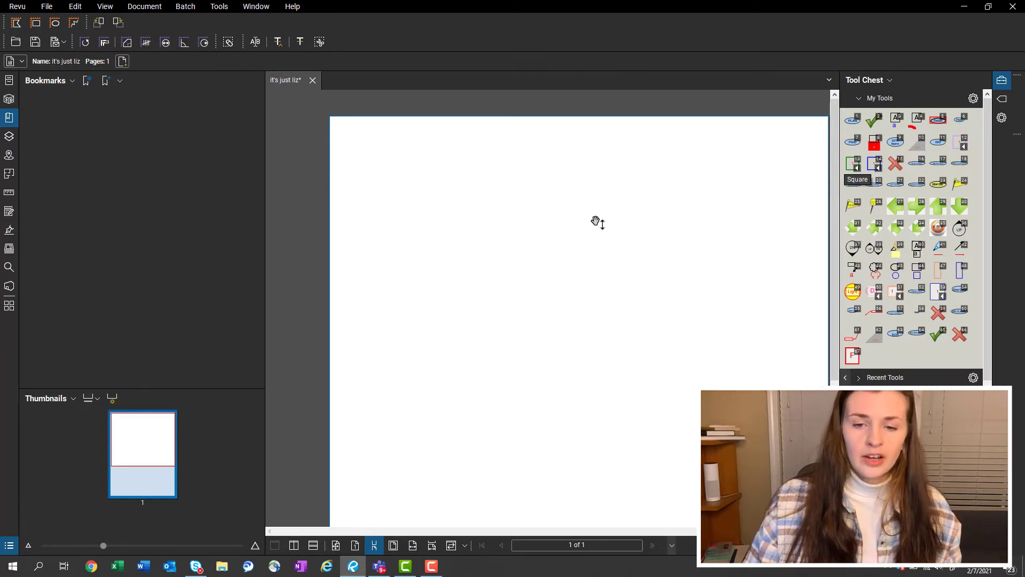
# Place a text box reading "skjdlf" in the upper-left part of the page.
pyautogui.moveTo(596, 221); pyautogui.dragTo(582, 219)
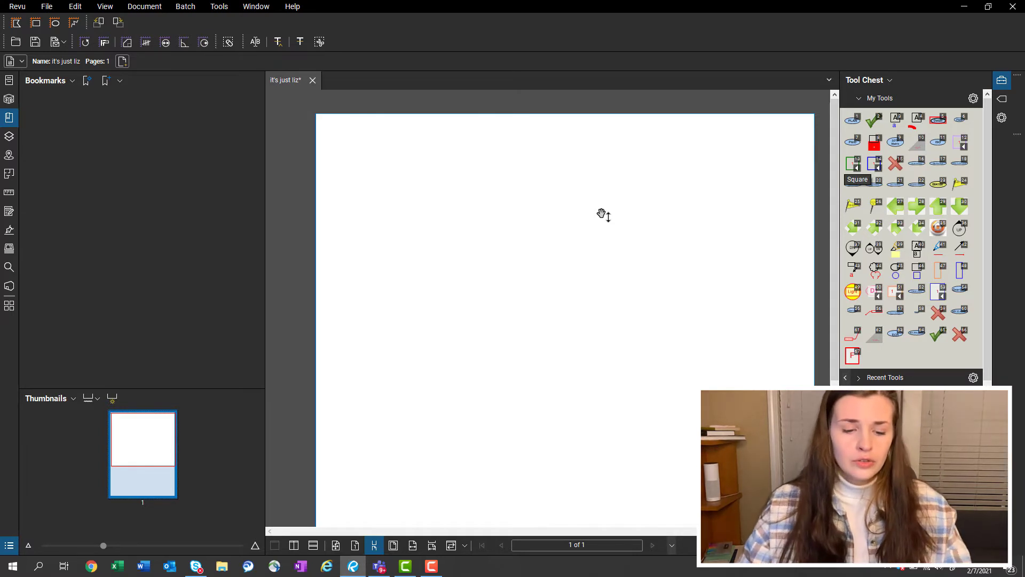
pyautogui.press('t')
pyautogui.moveTo(414, 184); pyautogui.dragTo(514, 231)
pyautogui.press('Escape')
pyautogui.doubleClick(463, 216)
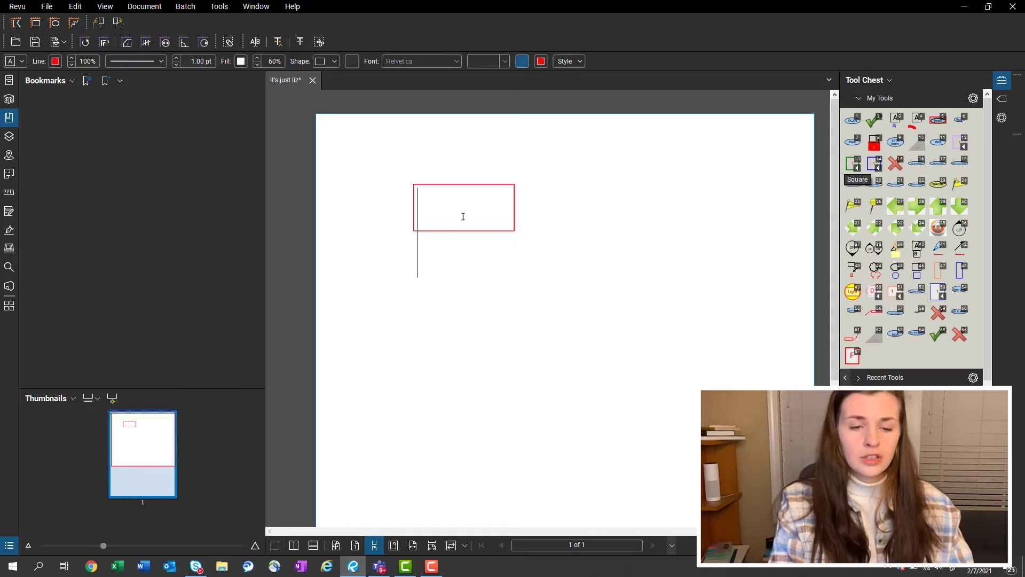
pyautogui.write('skjdlf')
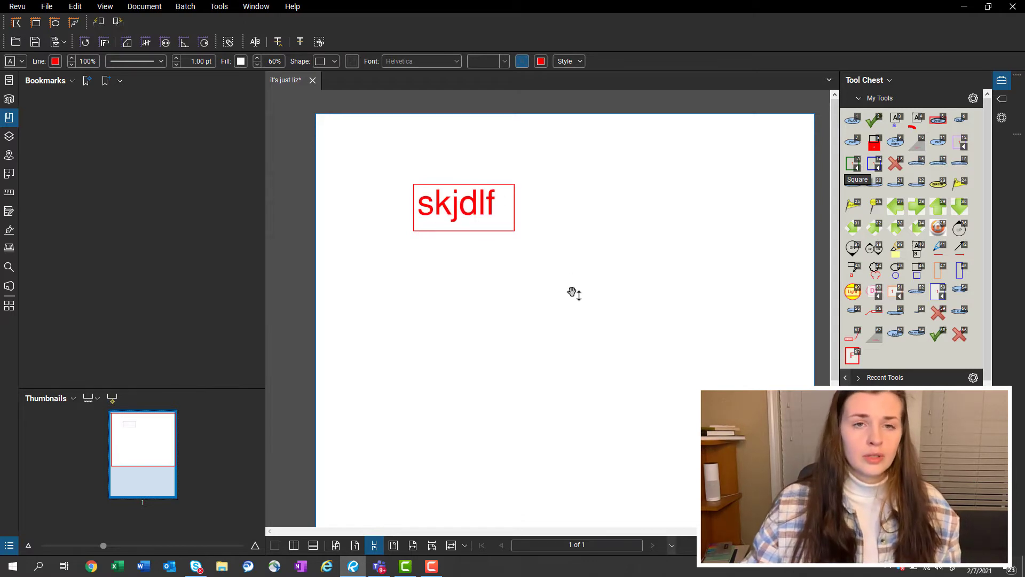
pyautogui.press('Escape')
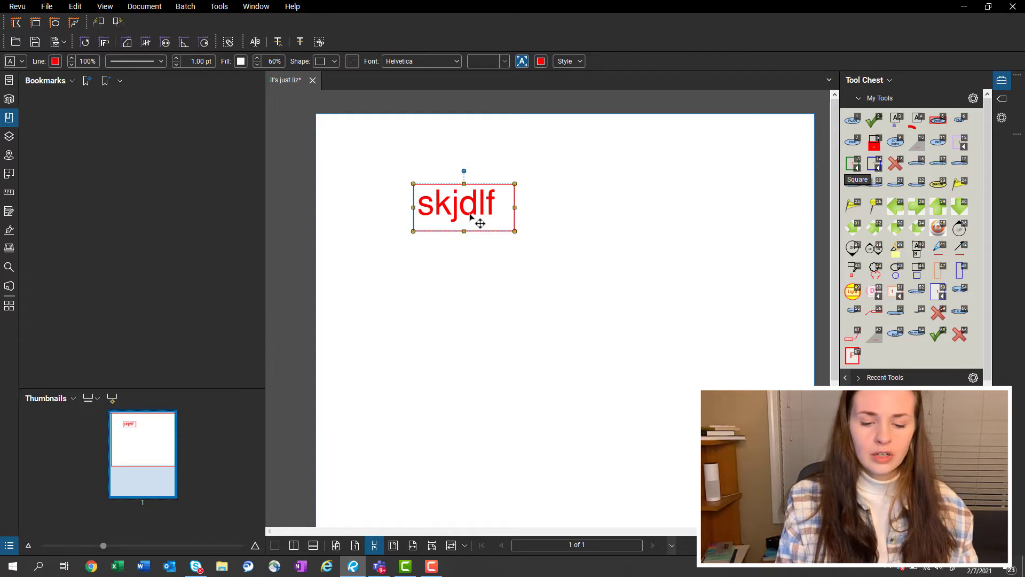
# Show the properties of the "skjdlf" text box, then delete the text box.
pyautogui.hotkey('alt', 'p')
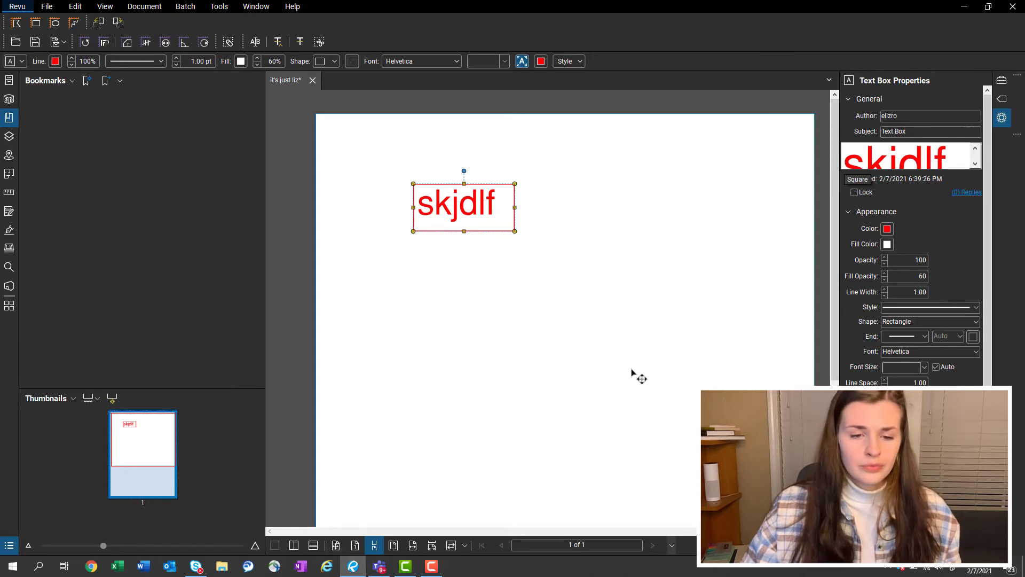
pyautogui.click(480, 247)
pyautogui.click(479, 213)
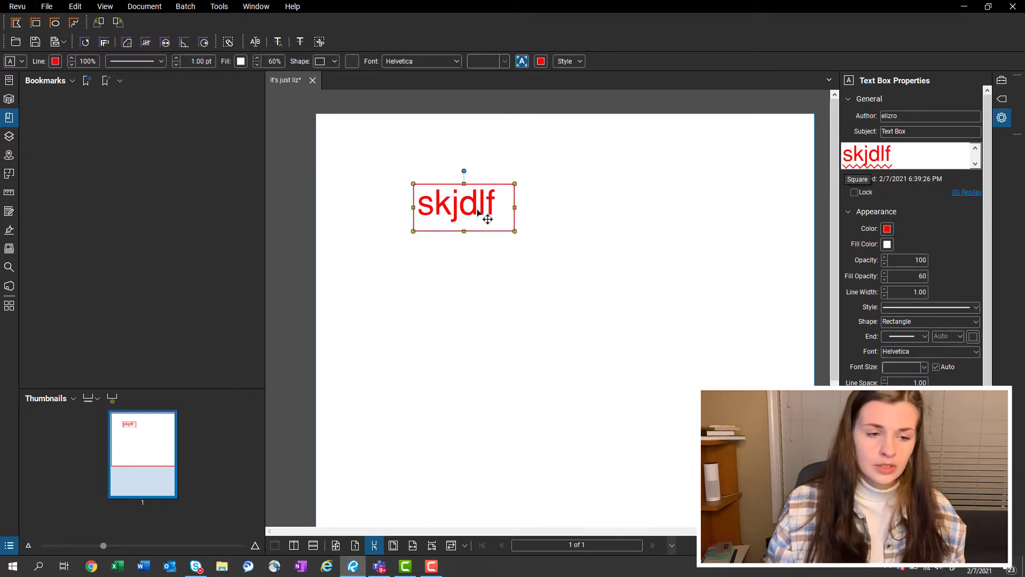
pyautogui.press('Delete')
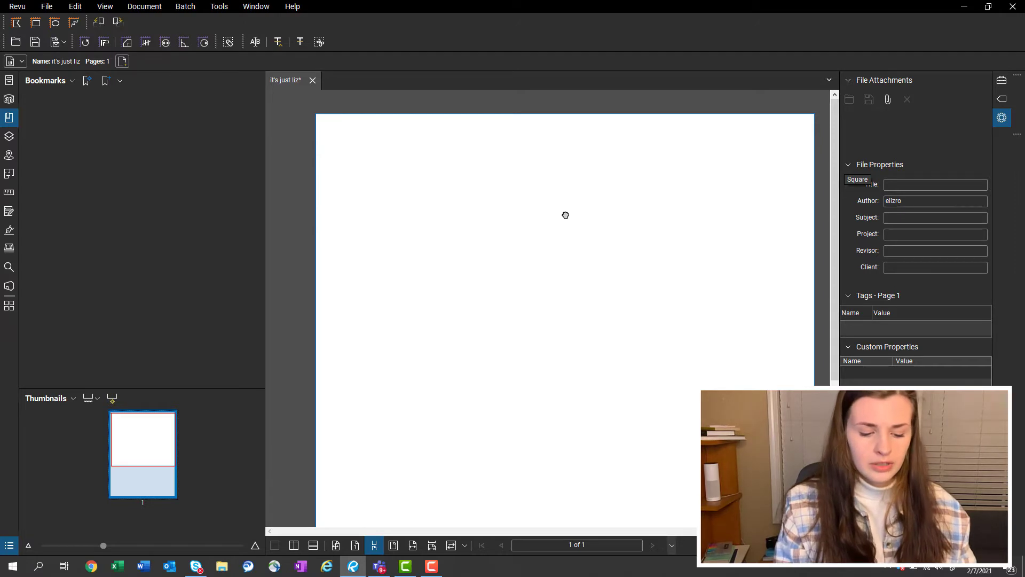
# Hide and restore the Bookmarks and Thumbnails panels, and show and hide the Markups List.
pyautogui.hotkey('alt', 'b')
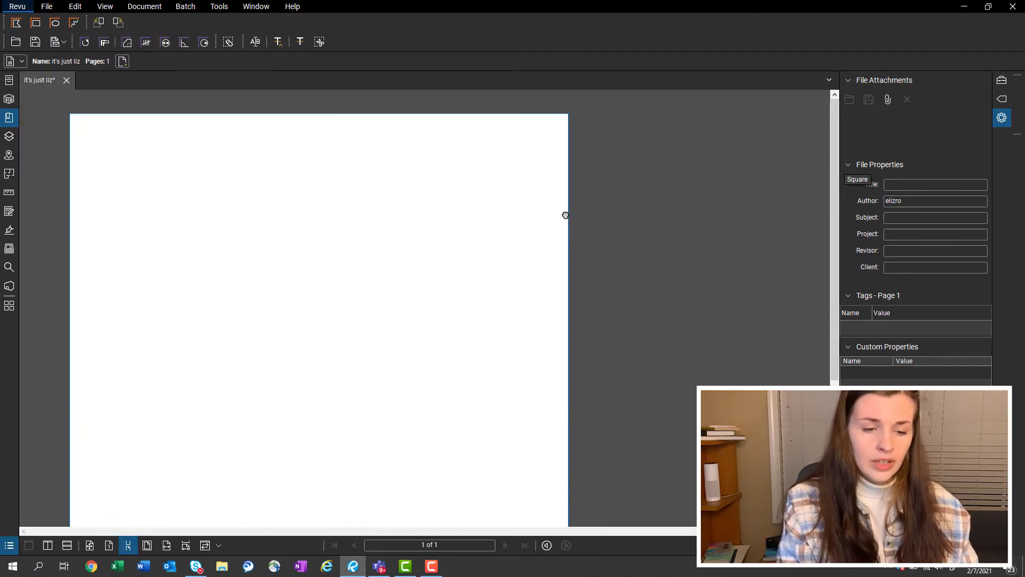
pyautogui.hotkey('alt', 'b')
pyautogui.hotkey('alt', 'l')
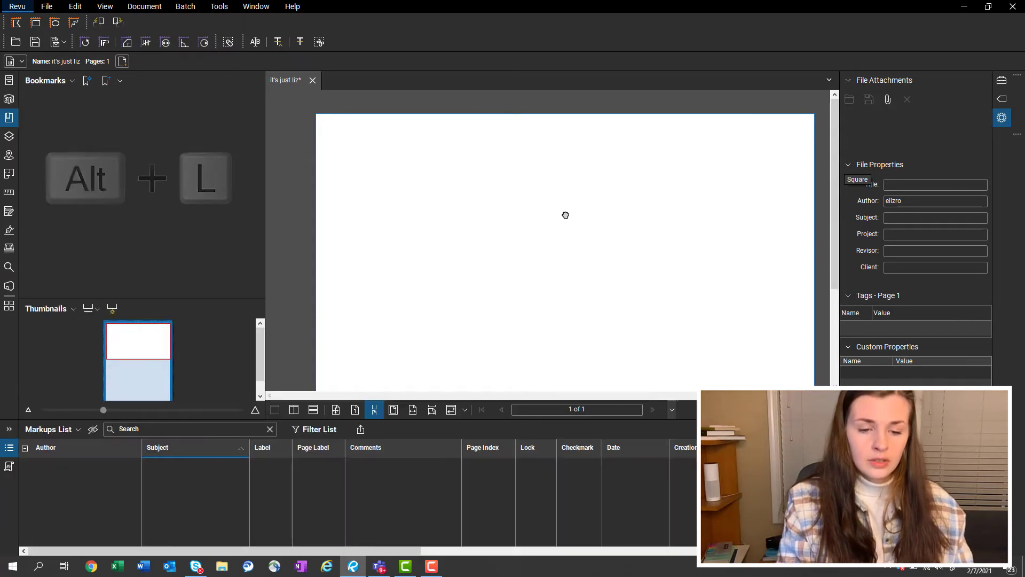
pyautogui.hotkey('alt', 'l')
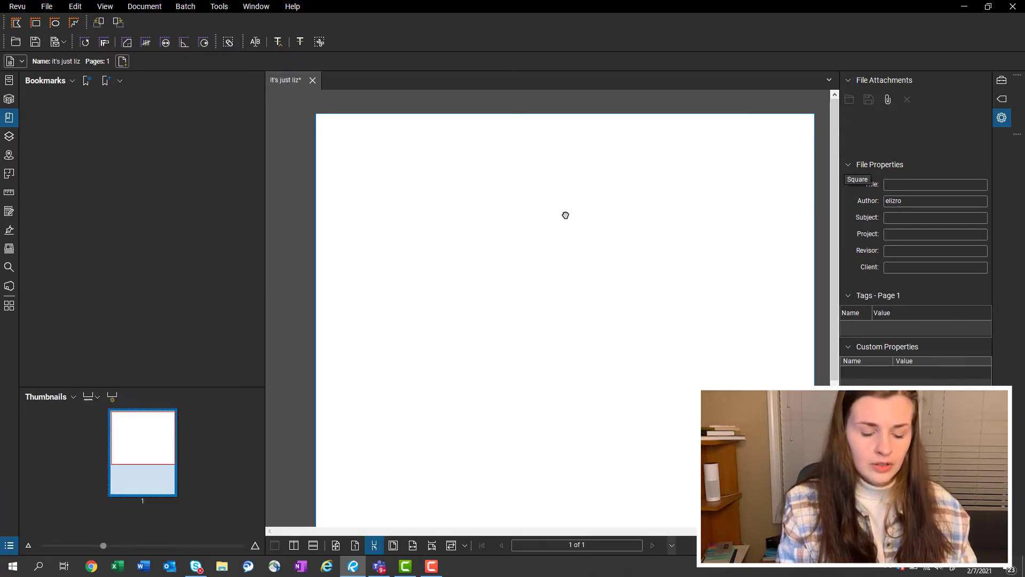
# Hide the Bookmarks and Properties panels, and briefly show the Tool Chest before hiding it to maximize the page area.
pyautogui.hotkey('alt', 'b')
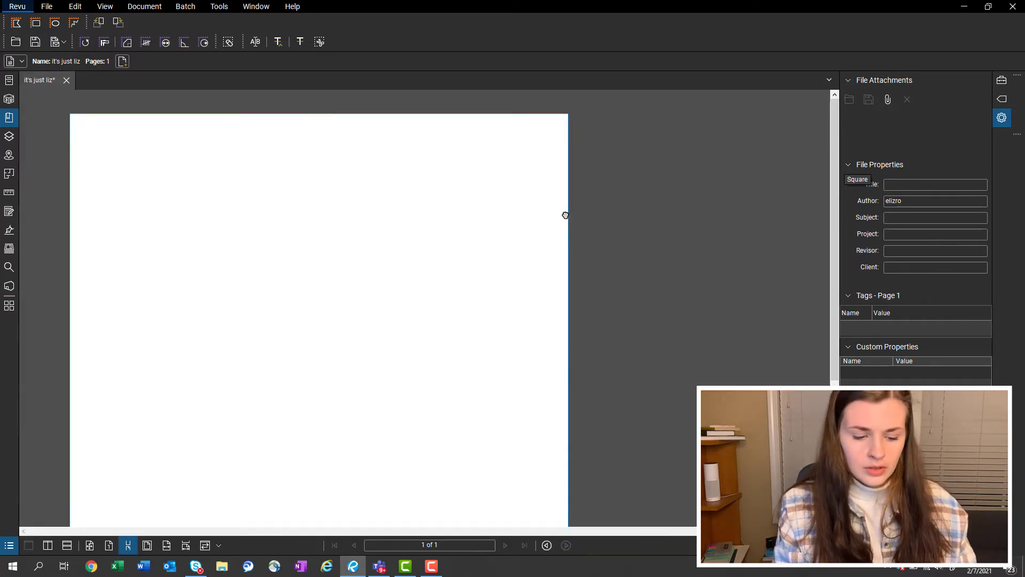
pyautogui.hotkey('alt', 'p')
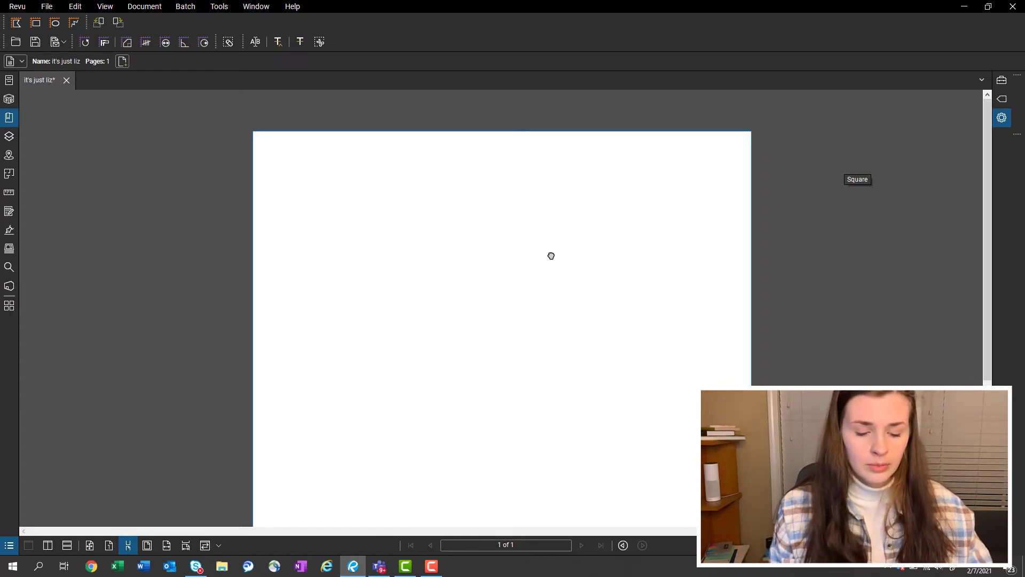
pyautogui.hotkey('alt', 'x')
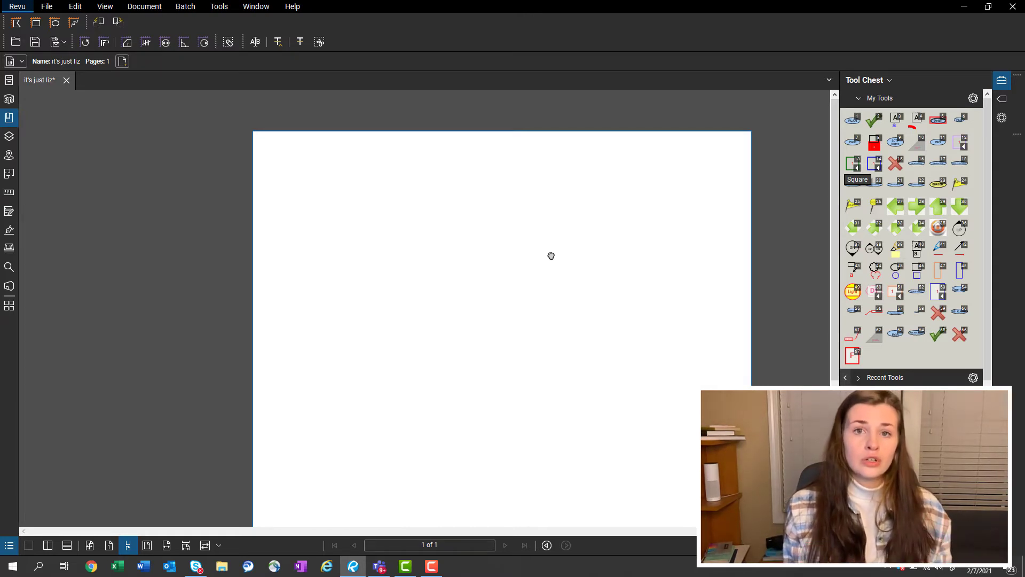
pyautogui.click(378, 197)
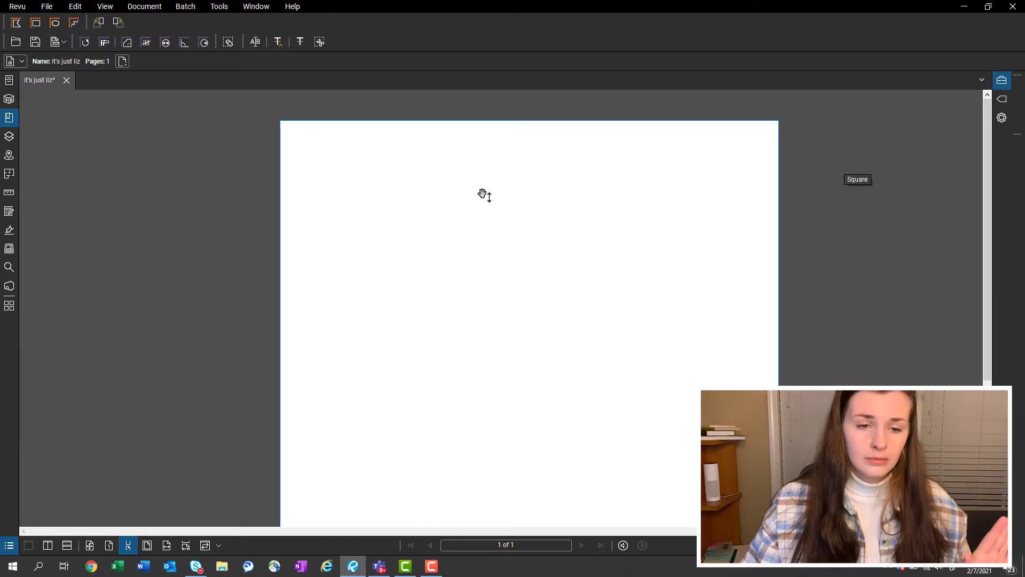
# Place a text box reading "lksjlkfdjsldkfjslkfdj" near the page's upper-left corner.
pyautogui.press('t')
pyautogui.press('t')
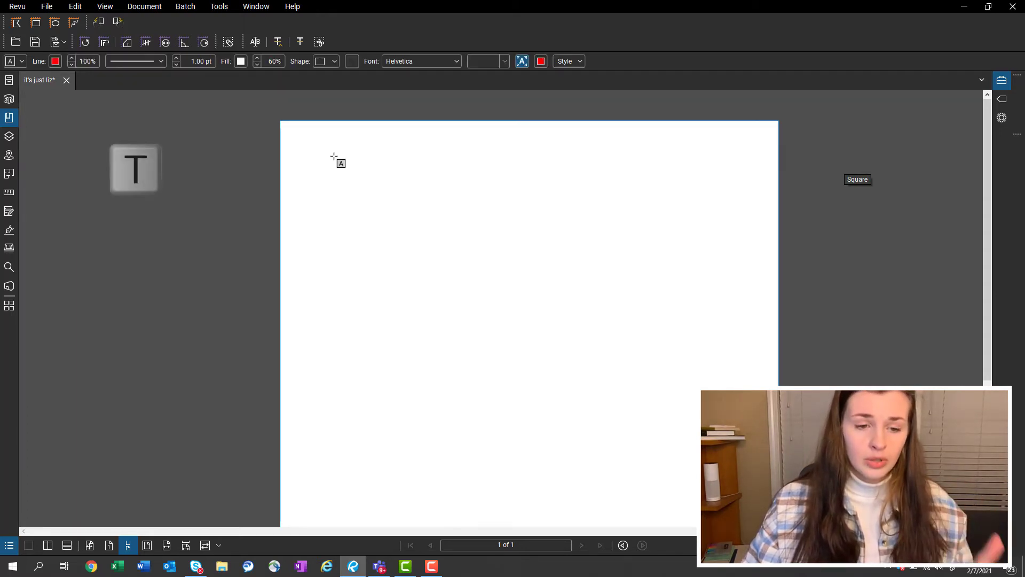
pyautogui.moveTo(334, 155); pyautogui.dragTo(453, 207)
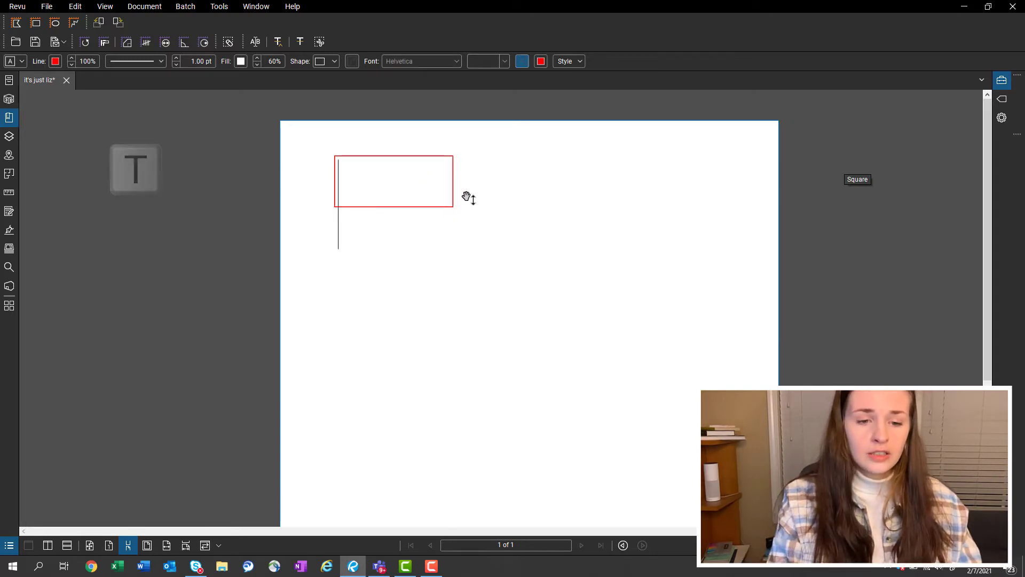
pyautogui.write('lksjlkfdjsldkfjslkfdj')
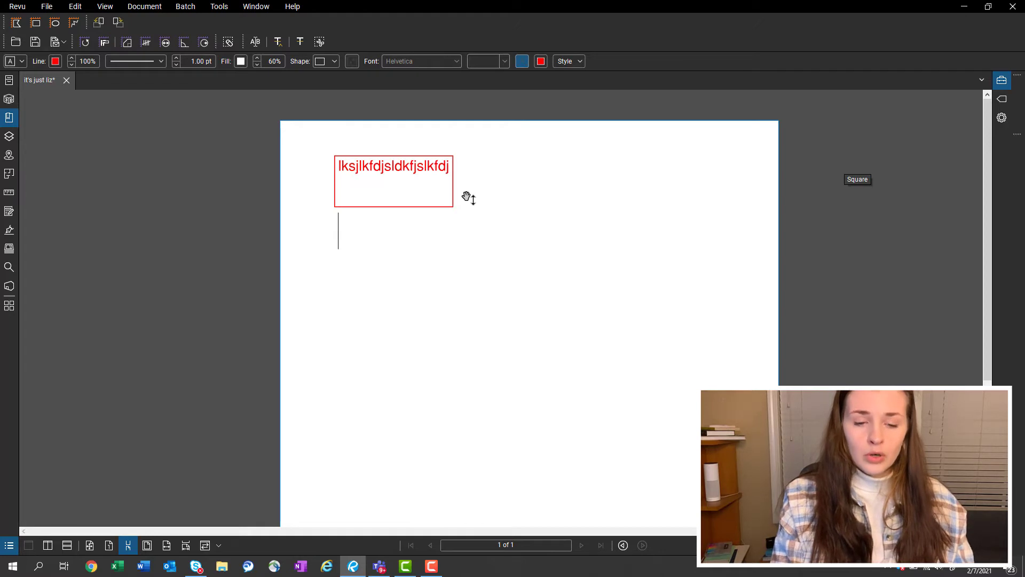
# Erase all the text in the text box and finish editing it.
pyautogui.press('BackSpace')
pyautogui.press('BackSpace')
pyautogui.press('BackSpace')
pyautogui.press('BackSpace')
pyautogui.press('BackSpace')
pyautogui.press('BackSpace')
pyautogui.press('BackSpace')
pyautogui.press('BackSpace')
pyautogui.press('BackSpace')
pyautogui.press('BackSpace')
pyautogui.press('BackSpace')
pyautogui.press('BackSpace')
pyautogui.press('BackSpace')
pyautogui.press('BackSpace')
pyautogui.press('BackSpace')
pyautogui.press('BackSpace')
pyautogui.press('BackSpace')
pyautogui.press('BackSpace')
pyautogui.press('BackSpace')
pyautogui.press('BackSpace')
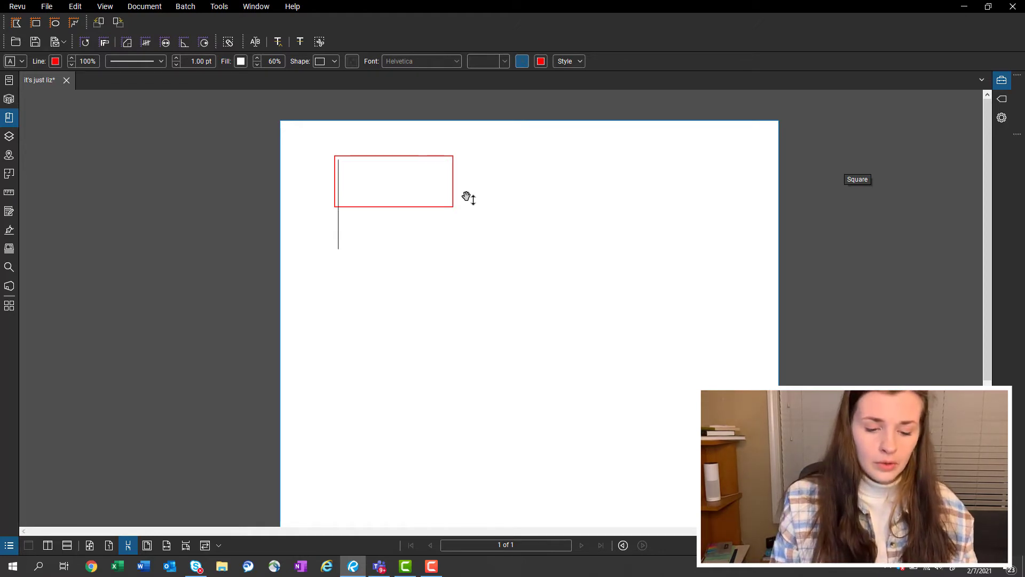
pyautogui.press('alt')
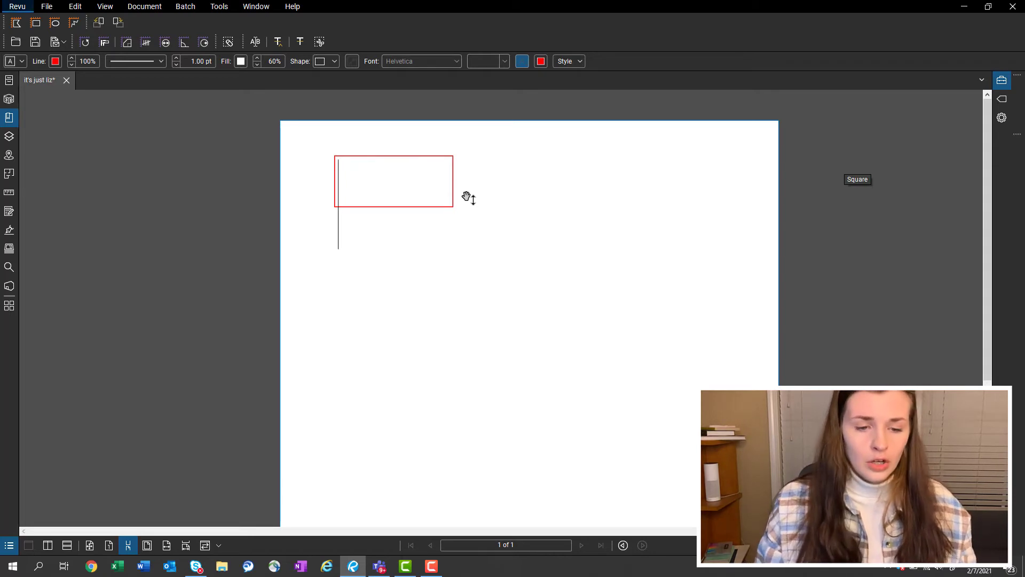
pyautogui.click(458, 251)
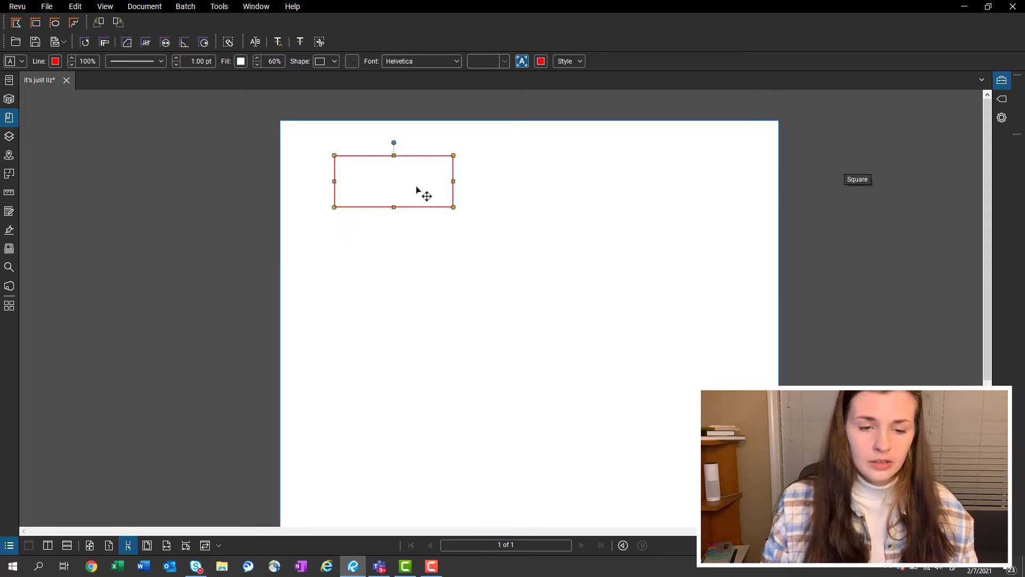
# Show the empty text box's properties and examine the commands available for it.
pyautogui.hotkey('alt', 'p')
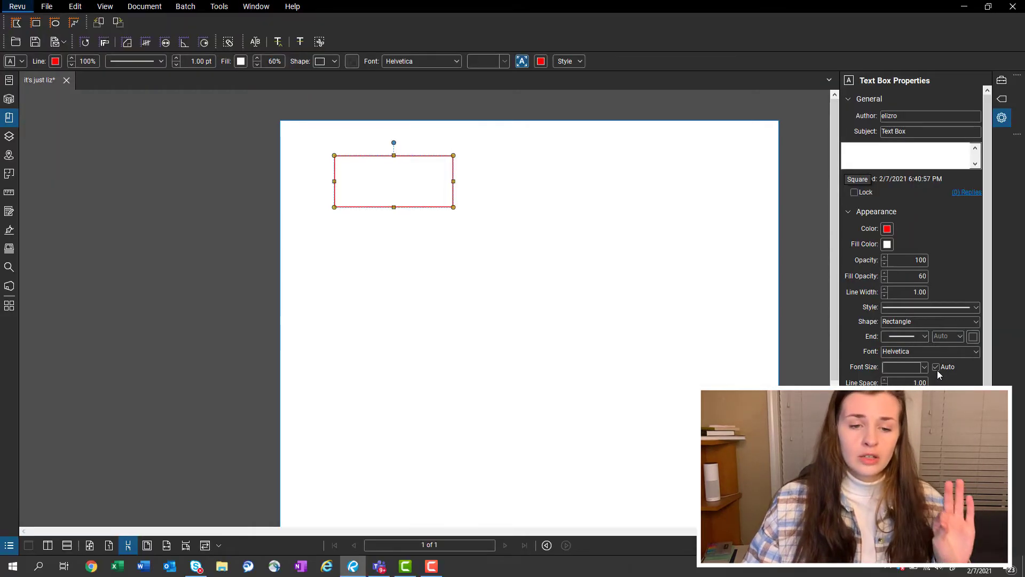
pyautogui.click(456, 243)
pyautogui.click(426, 199)
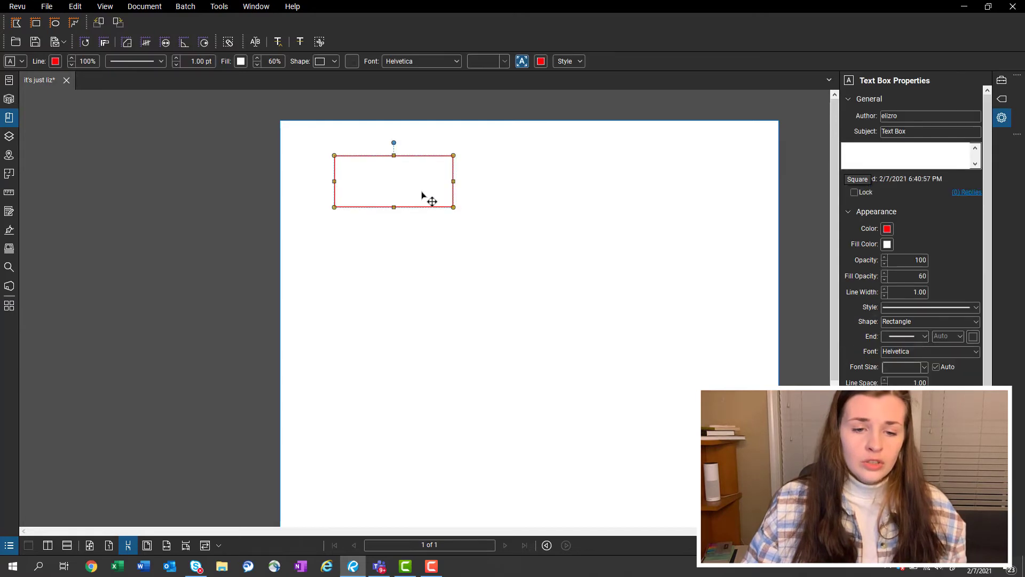
pyautogui.rightClick(404, 192)
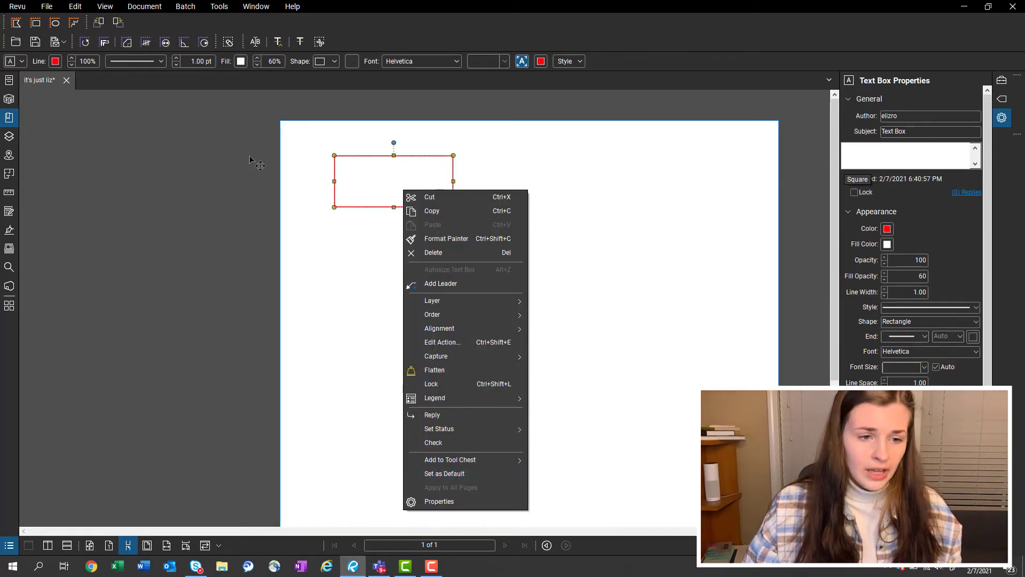
pyautogui.click(701, 178)
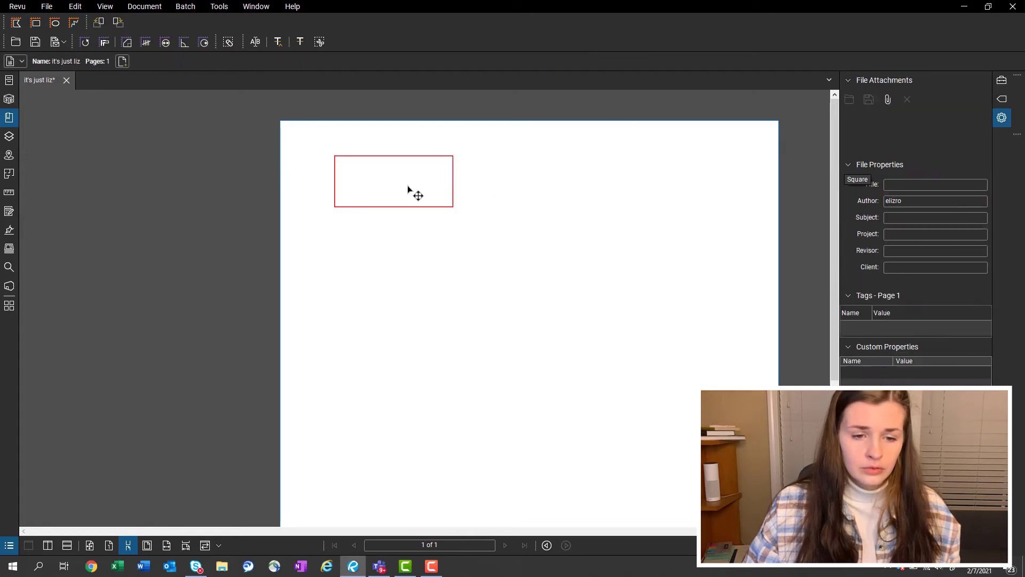
pyautogui.rightClick(395, 198)
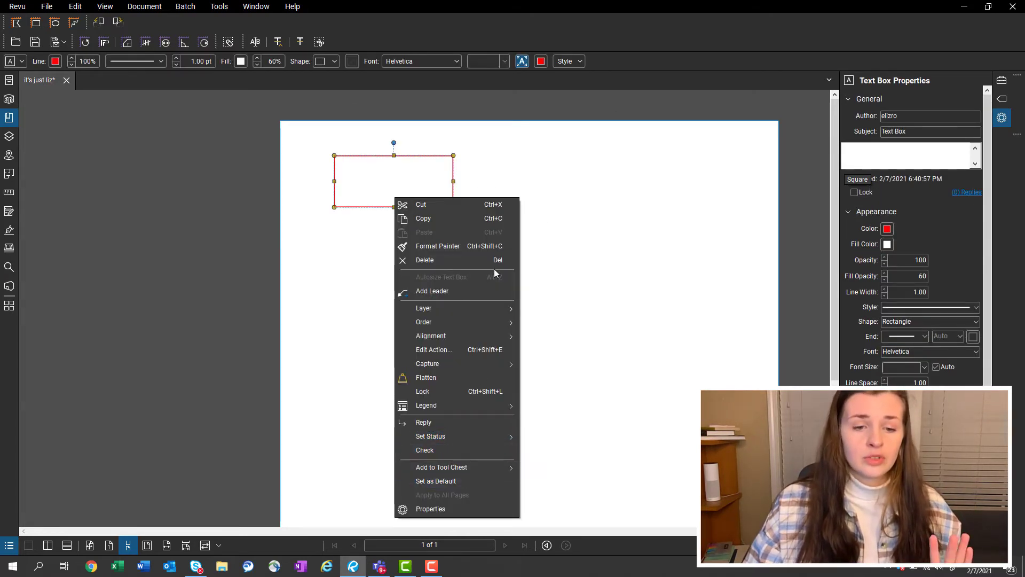
pyautogui.click(539, 189)
pyautogui.click(427, 196)
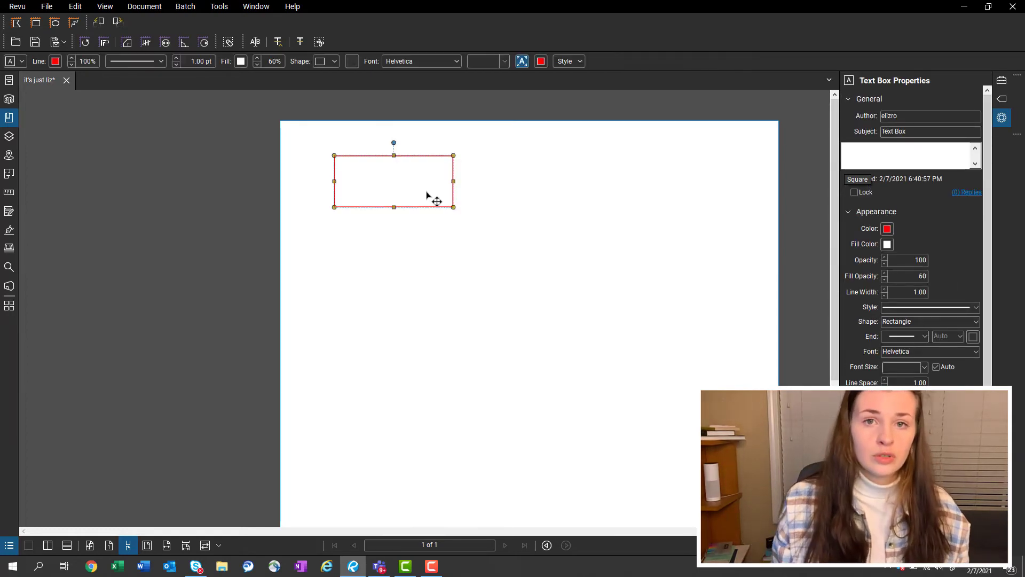
# Delete the empty text box and hide the Properties panel.
pyautogui.press('Delete')
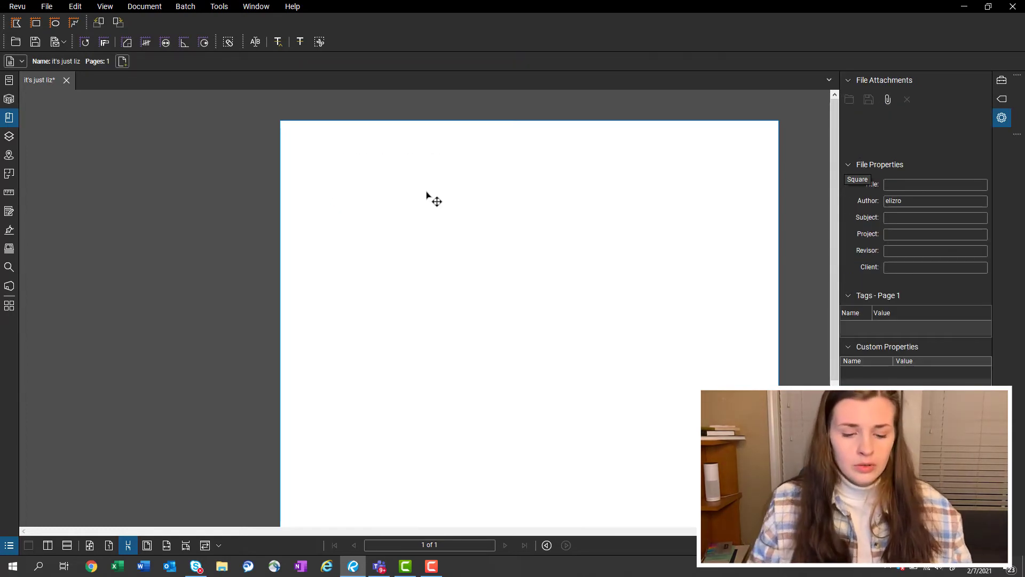
pyautogui.hotkey('alt', 'p')
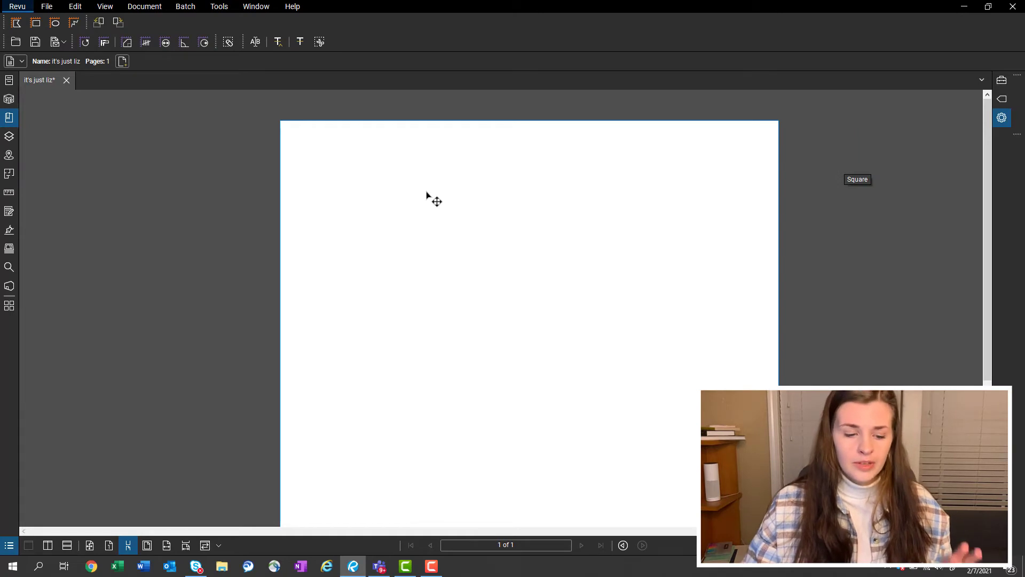
pyautogui.click(418, 225)
# Place a callout reading "lskjdflskjd" on the upper part of the page, its arrow pointing down-left, and select it.
pyautogui.press('q')
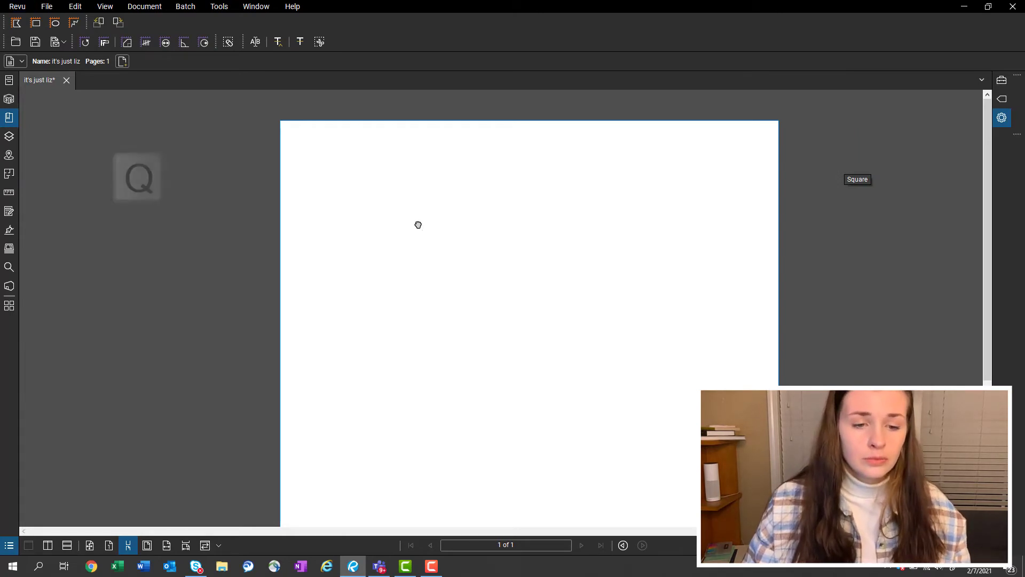
pyautogui.click(365, 257)
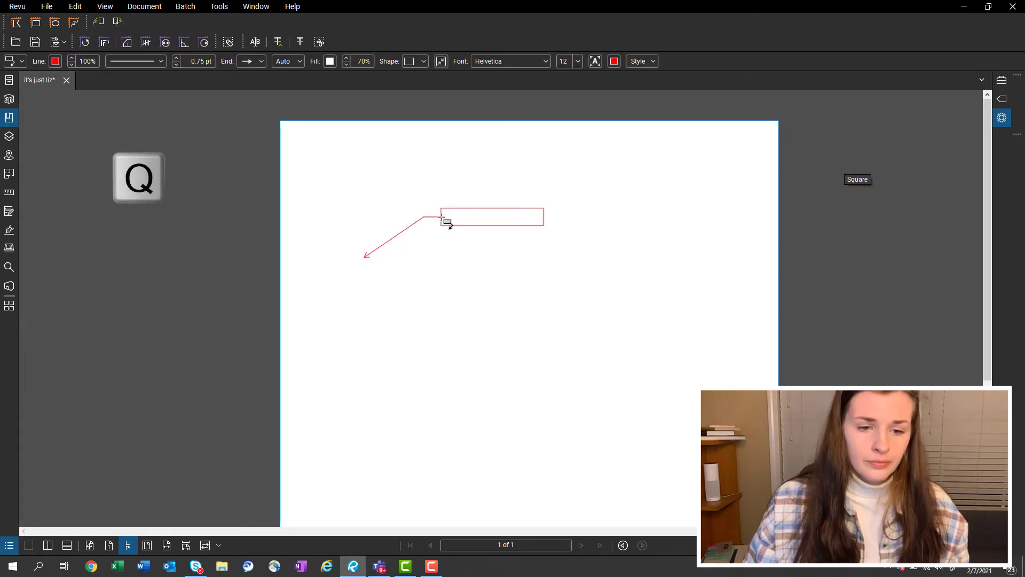
pyautogui.click(441, 217)
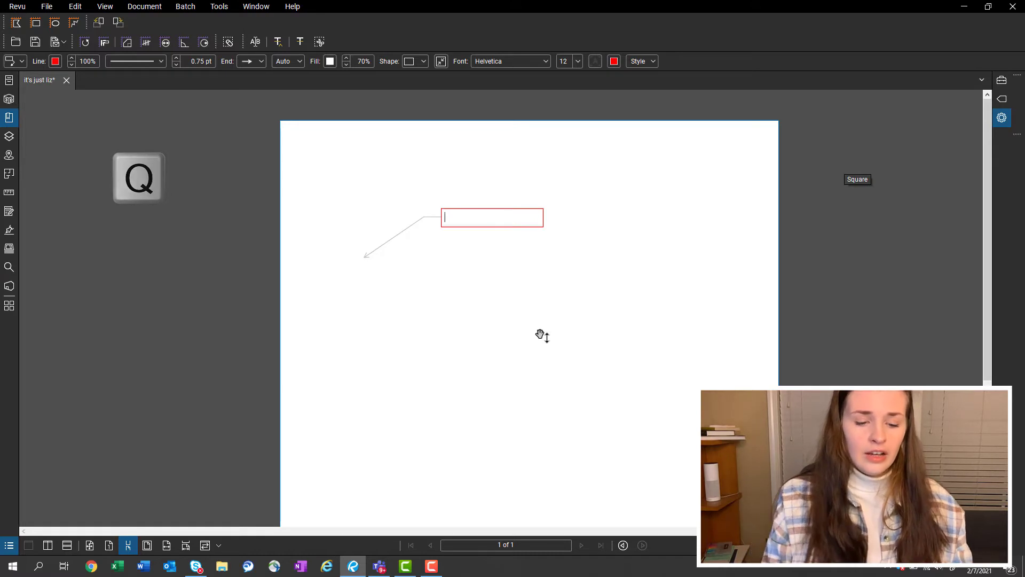
pyautogui.write('lskjdflskjd')
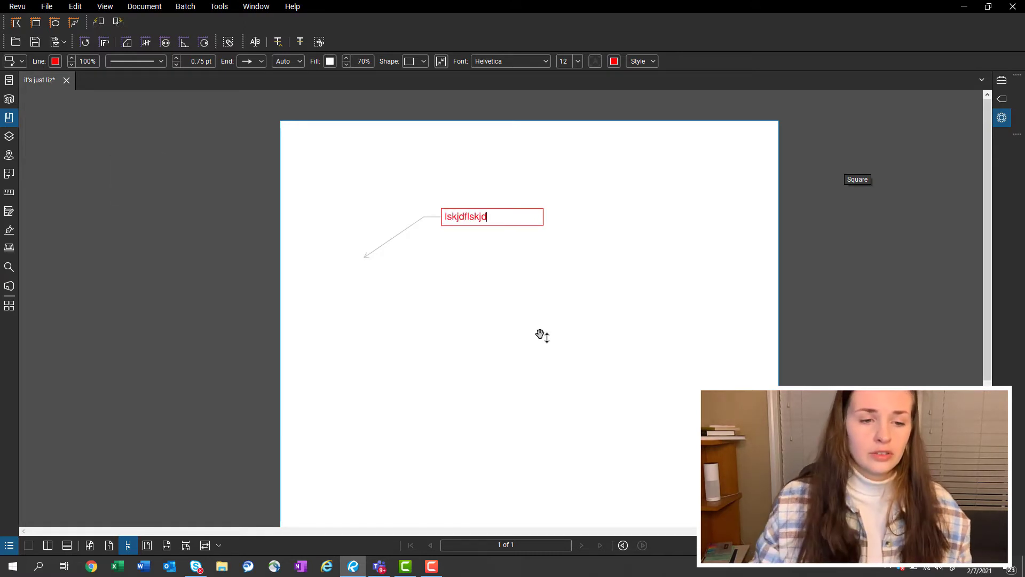
pyautogui.click(464, 298)
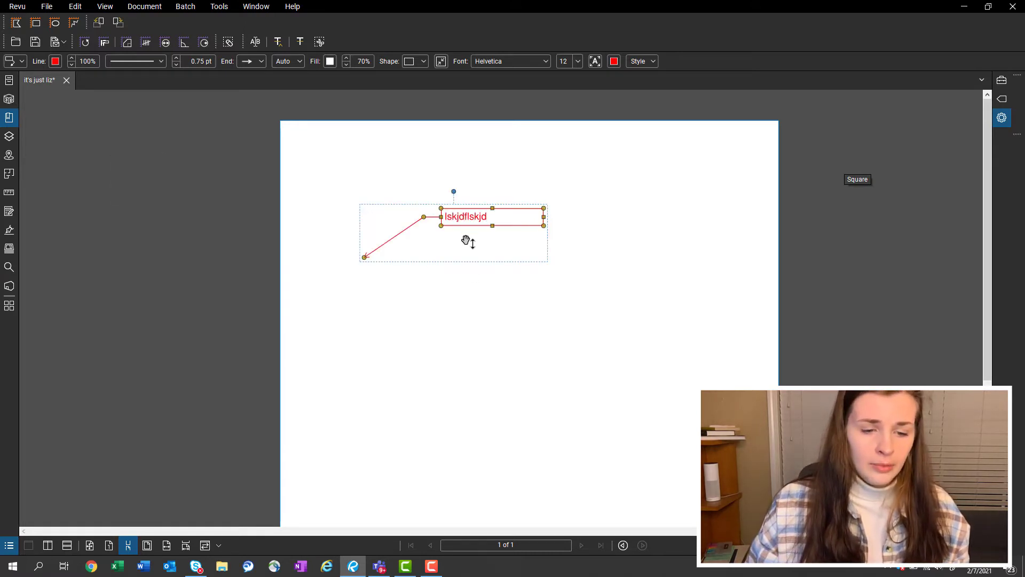
pyautogui.click(390, 291)
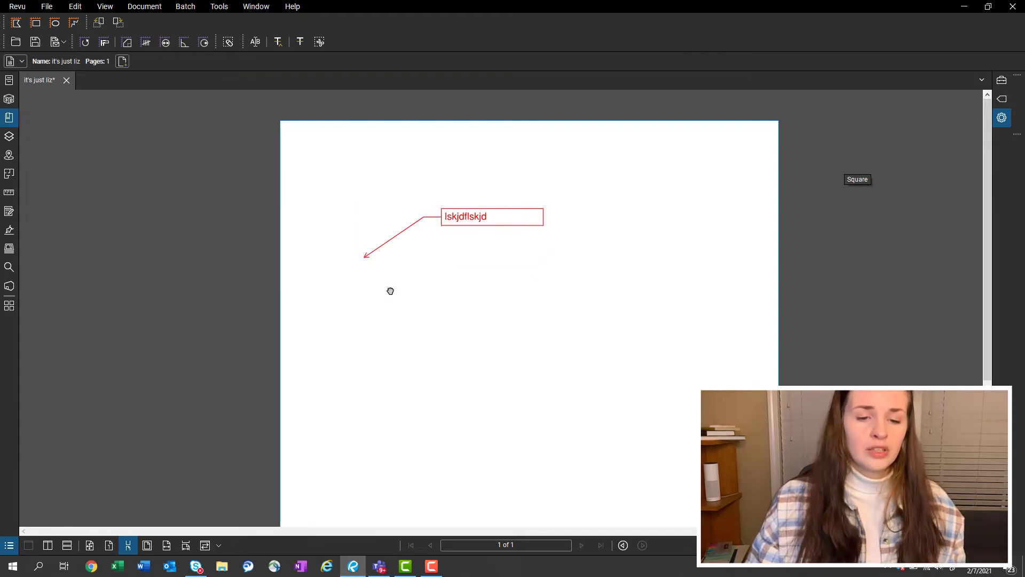
pyautogui.click(460, 220)
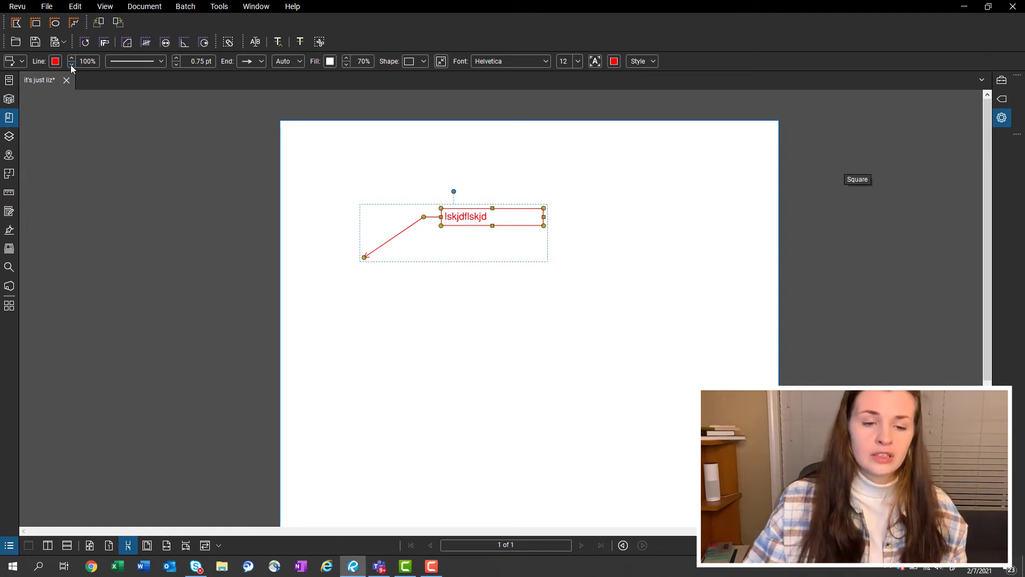
# Deselect the callout, then select it again and delete it from the page.
pyautogui.click(545, 360)
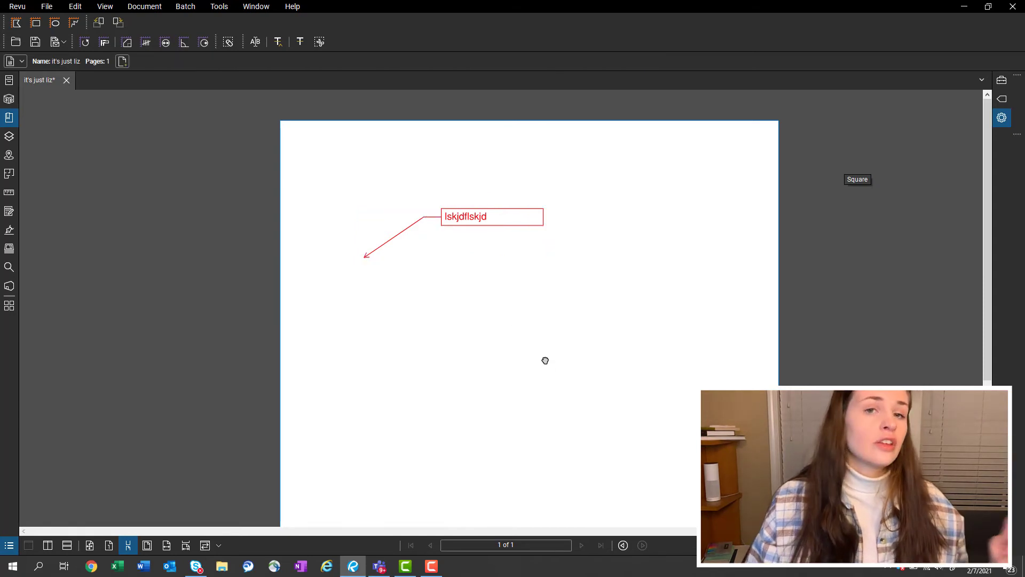
pyautogui.click(472, 225)
pyautogui.press('Delete')
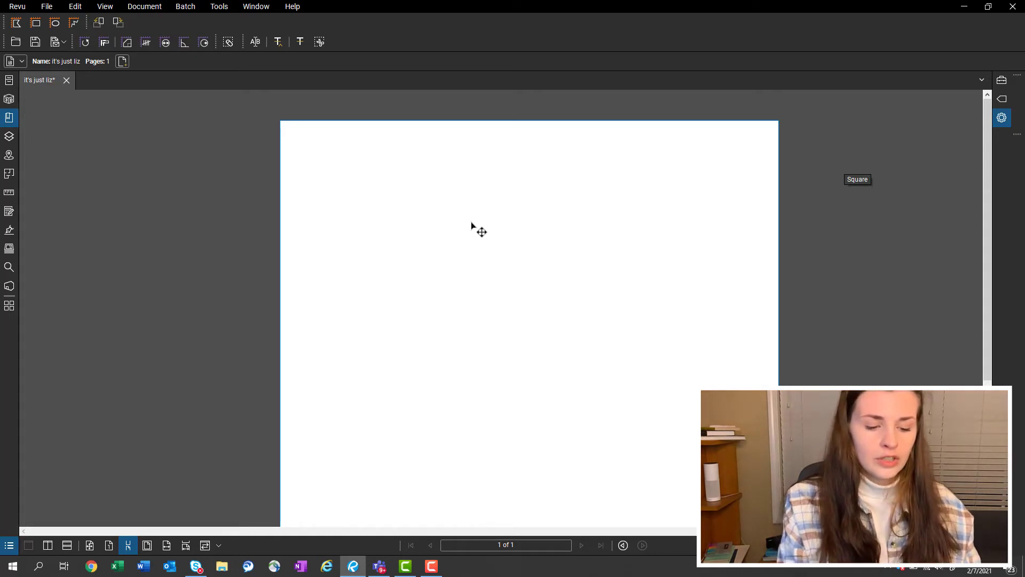
# Capture a rectangular screen snip of the blank page area and paste it onto the page, trying to reposition it.
pyautogui.press('super+shift+s')
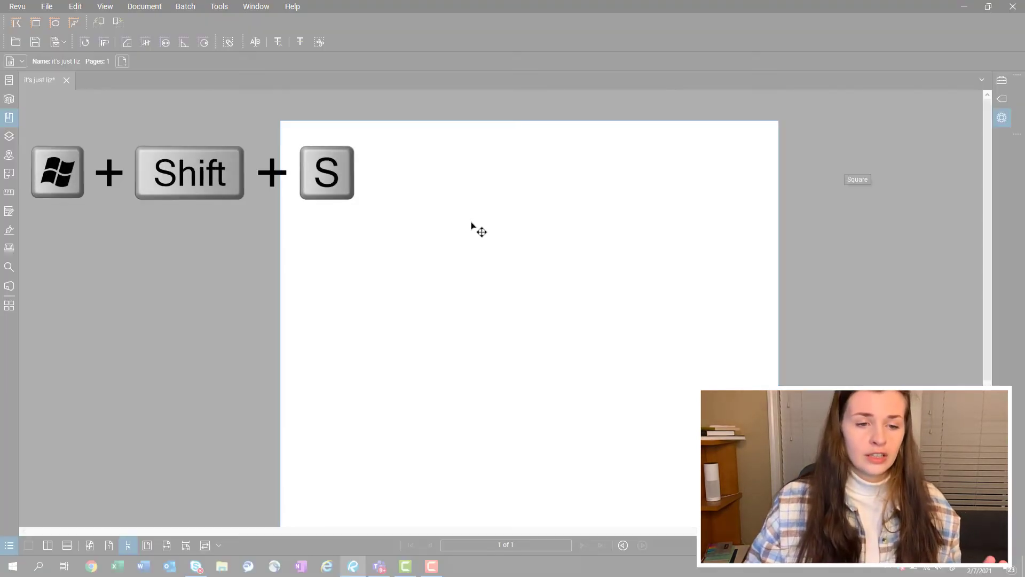
pyautogui.moveTo(354, 185); pyautogui.dragTo(675, 379)
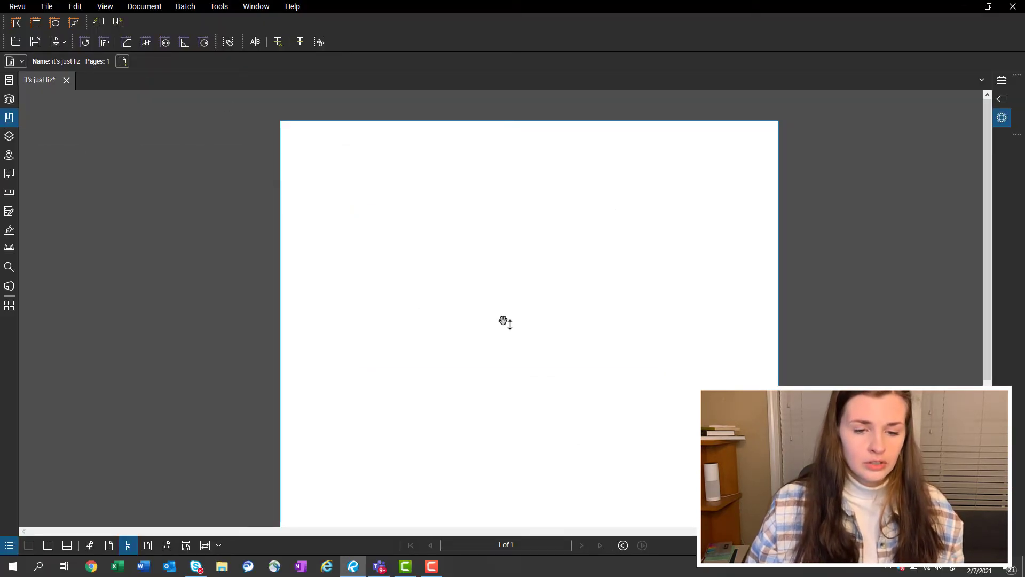
pyautogui.hotkey('ctrl', 'v')
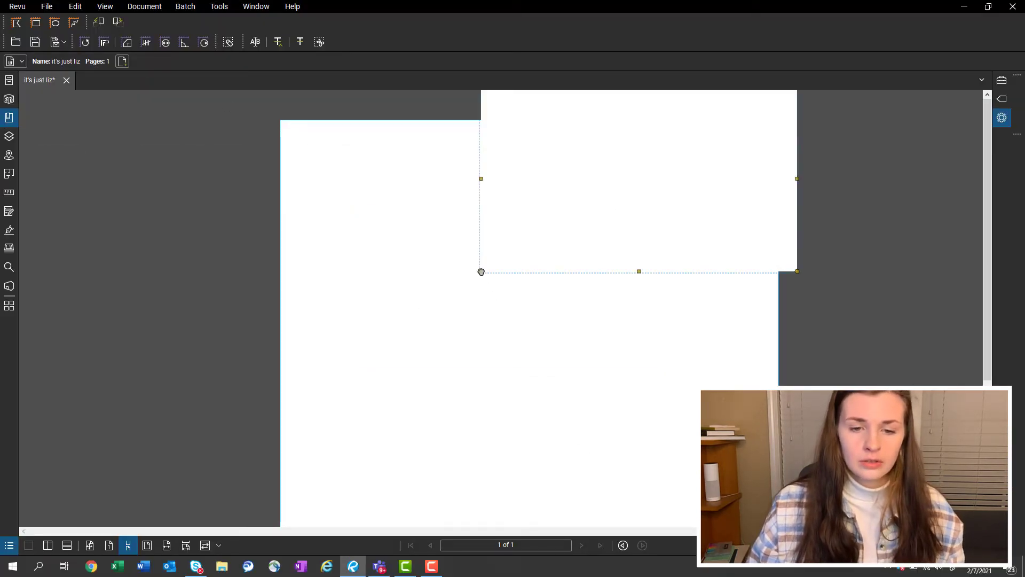
pyautogui.moveTo(597, 203); pyautogui.dragTo(727, 281)
pyautogui.moveTo(813, 285); pyautogui.dragTo(555, 330)
pyautogui.press('Escape')
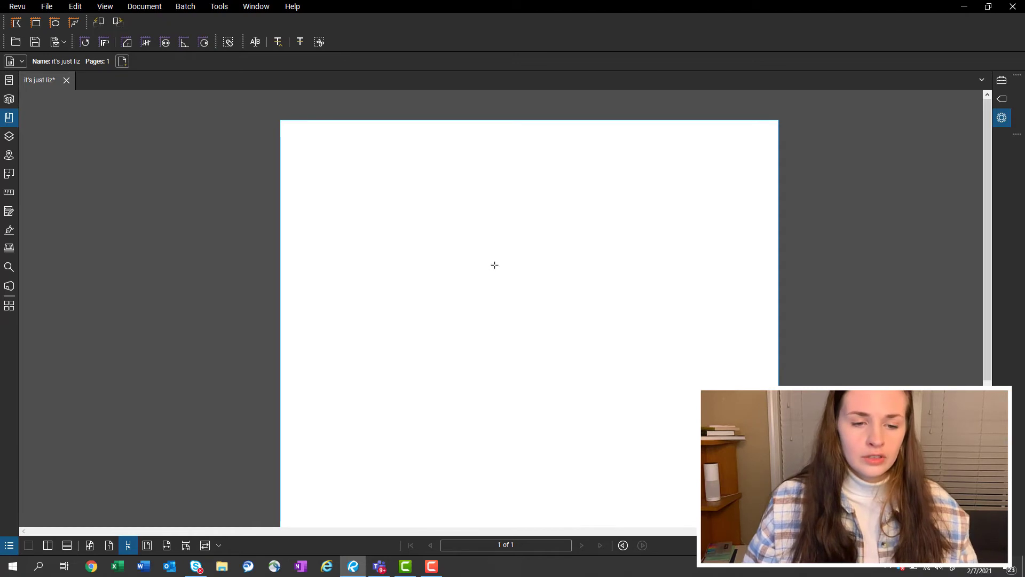
# Place a green check mark stamp in the page's upper-left area, enlarge it proportionally and keep it selected.
pyautogui.press('s')
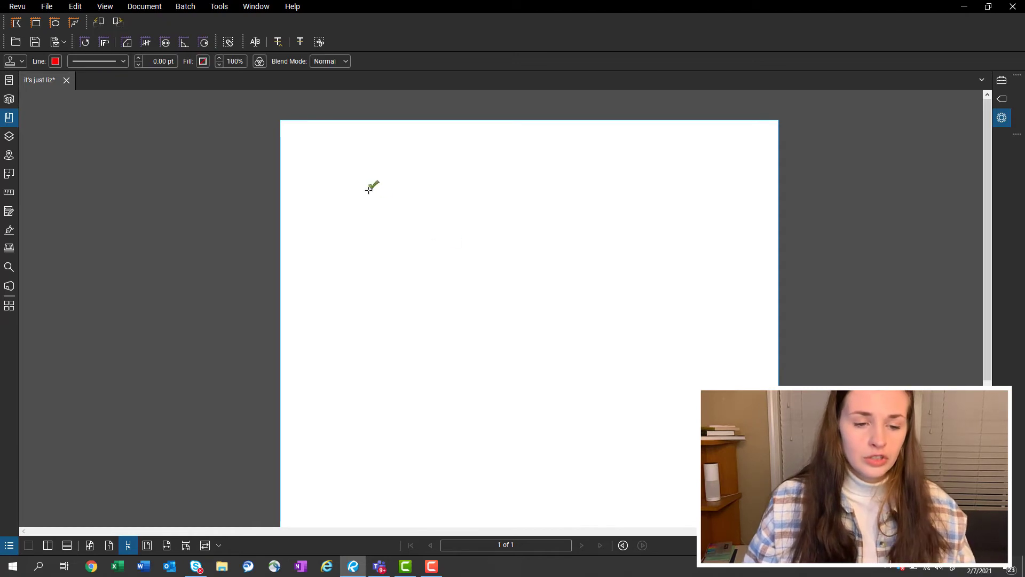
pyautogui.click(353, 167)
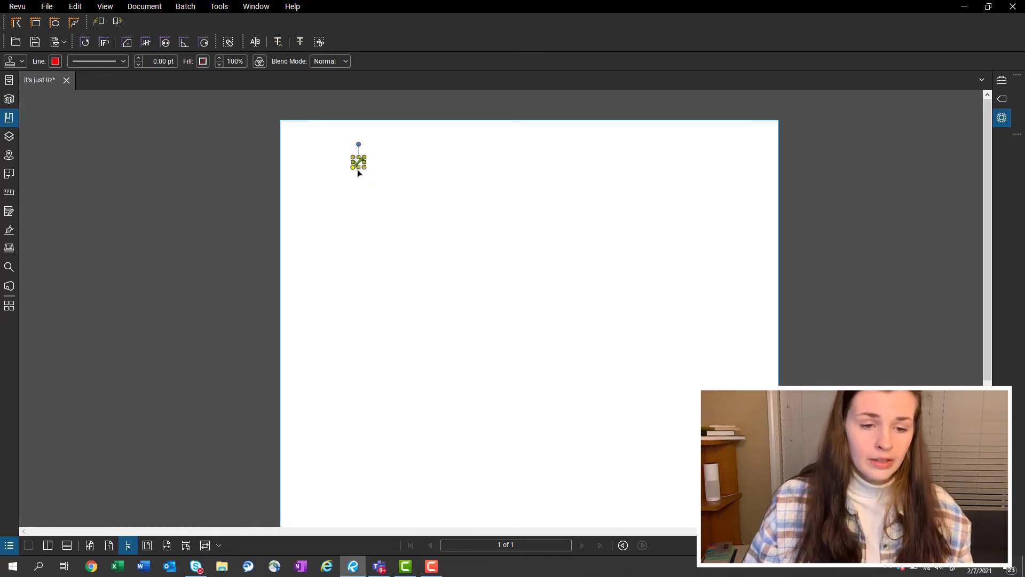
pyautogui.moveTo(365, 168); pyautogui.dragTo(421, 220)
pyautogui.click(479, 272)
pyautogui.click(394, 198)
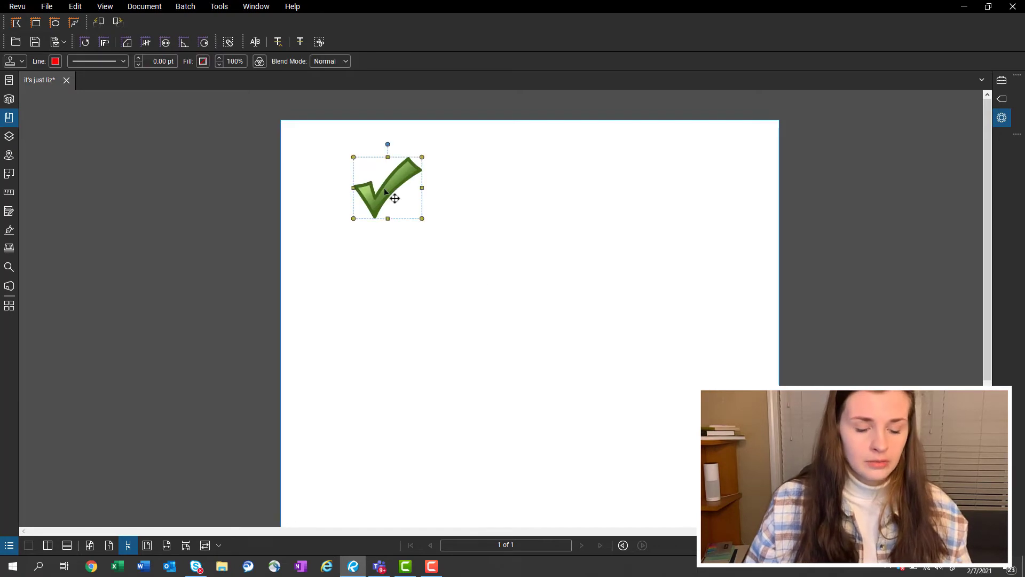
# Copy the check mark stamp and paste a duplicate to its right, roughly level with the original.
pyautogui.hotkey('ctrl', 'c')
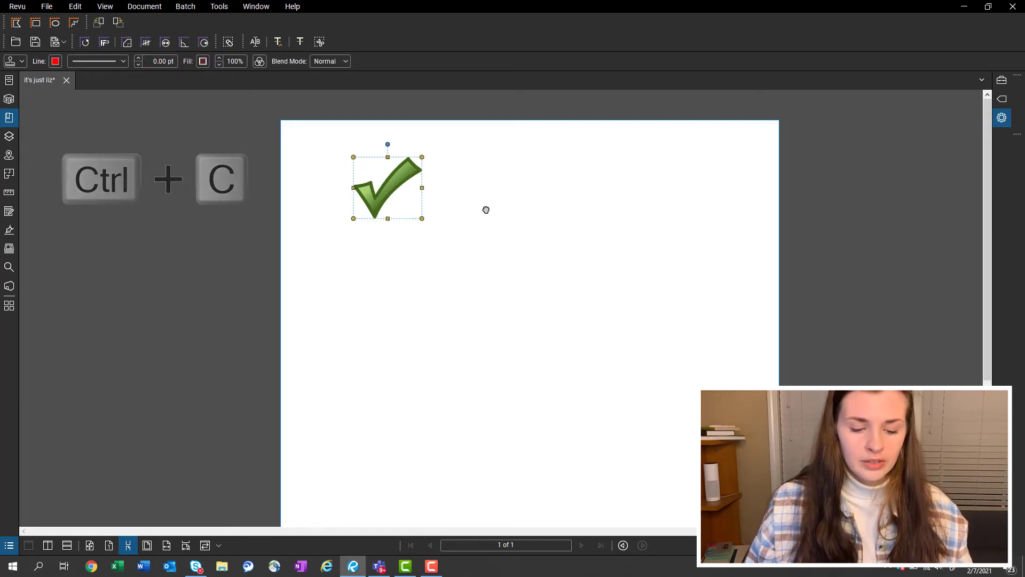
pyautogui.hotkey('ctrl', 'v')
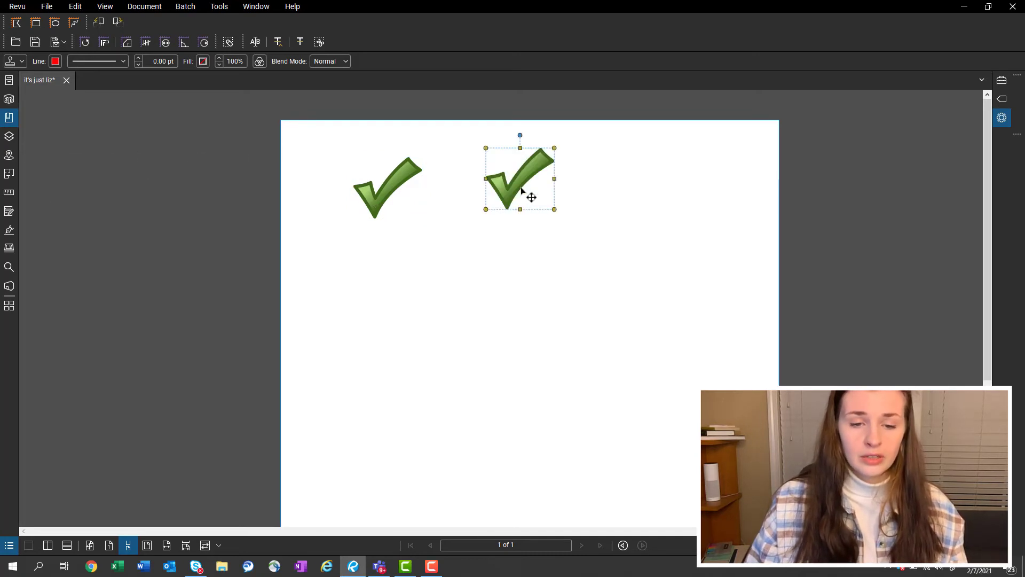
pyautogui.moveTo(528, 194)
pyautogui.mouseDown()
pyautogui.moveTo(533, 232)
pyautogui.moveTo(516, 196)
pyautogui.mouseUp()
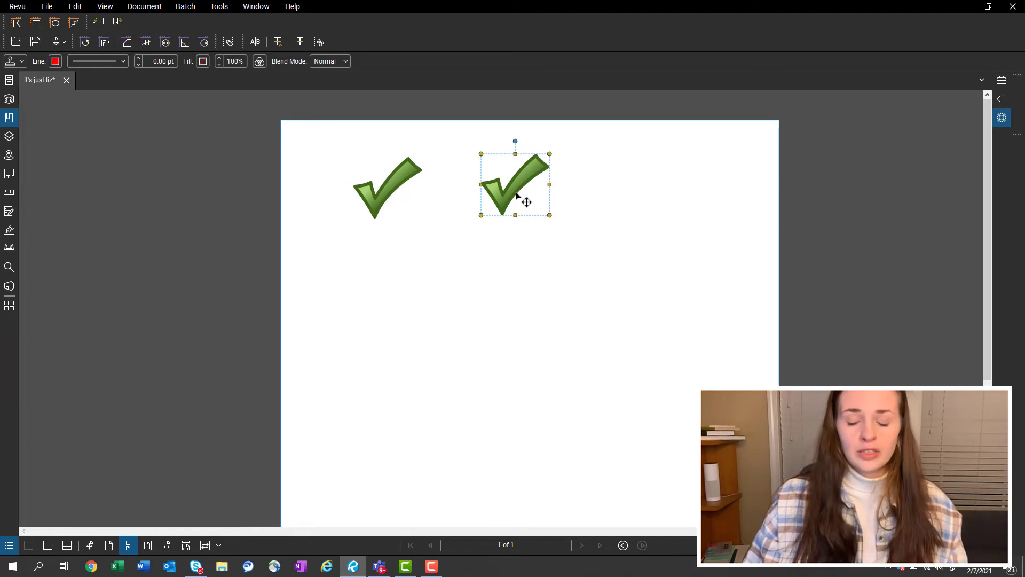
# Undo the pasted check mark and the original stamp to clear the page.
pyautogui.hotkey('ctrl', 'z')
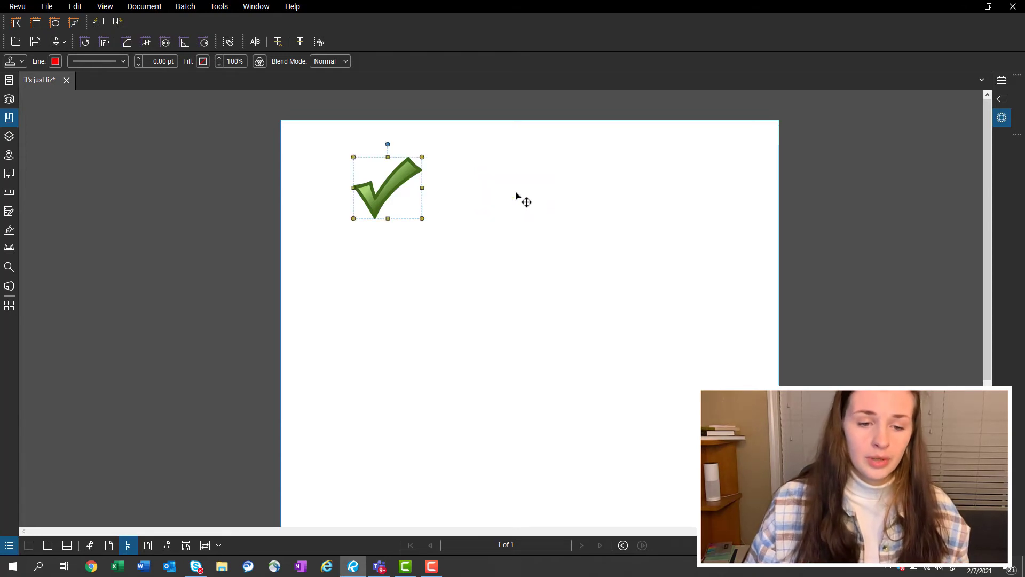
pyautogui.hotkey('ctrl', 'z')
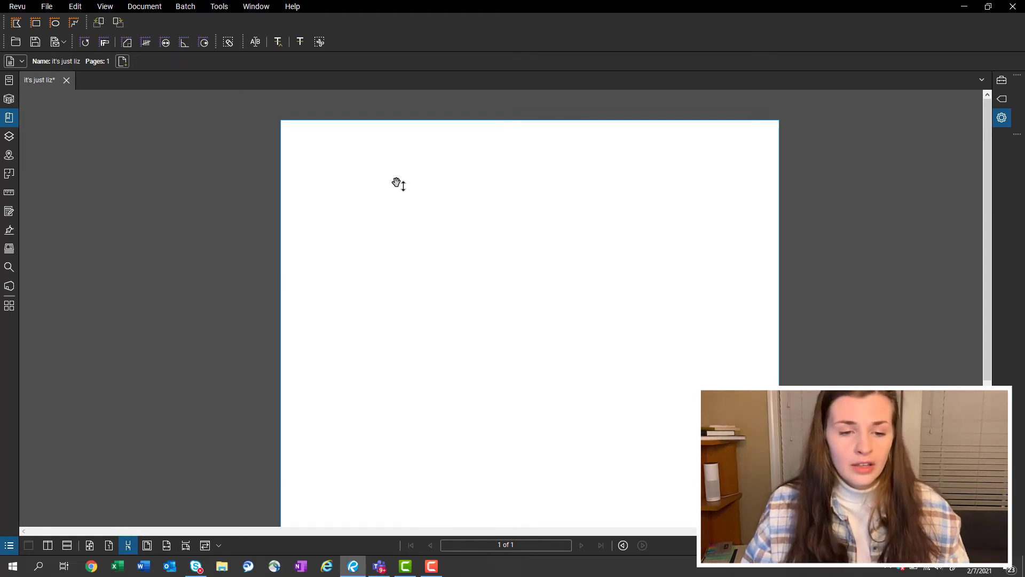
# Highlight one freehand horizontal stroke, one constrained straight horizontal stroke below it and one constrained vertical stroke to their right.
pyautogui.press('h')
pyautogui.moveTo(350, 206); pyautogui.dragTo(558, 209)
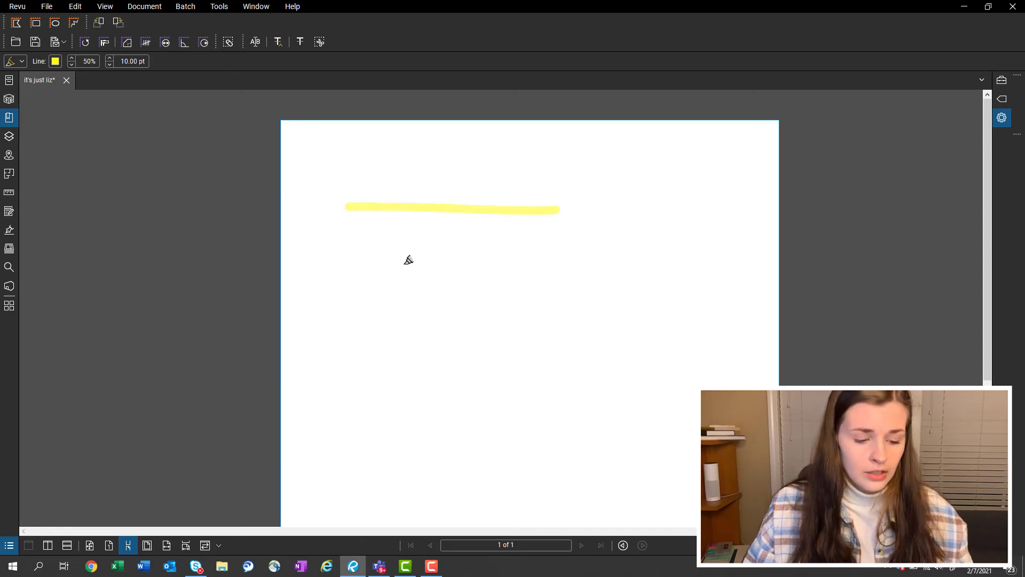
pyautogui.press('shift')
pyautogui.moveTo(404, 259); pyautogui.dragTo(633, 259)
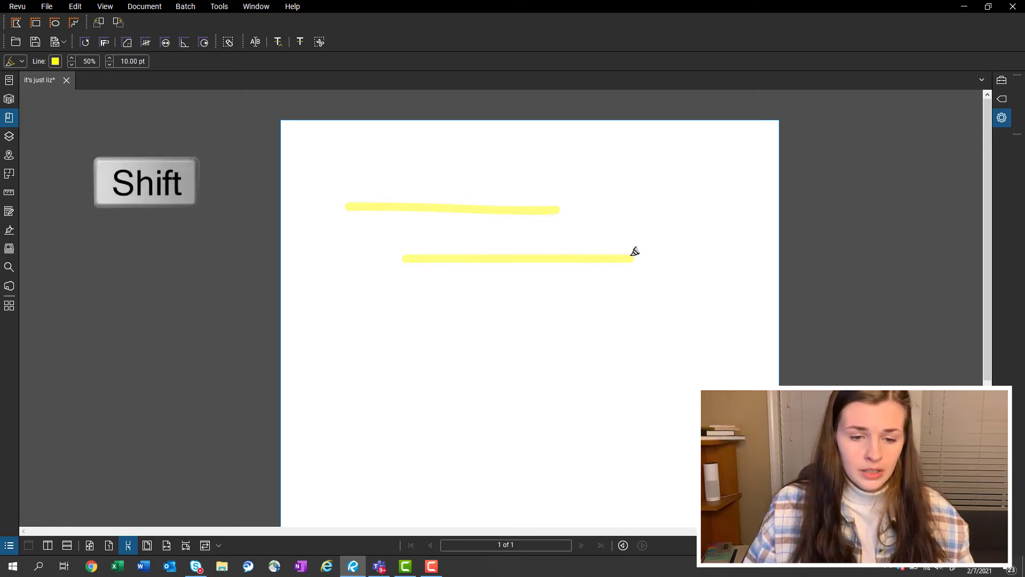
pyautogui.moveTo(668, 209); pyautogui.dragTo(670, 368)
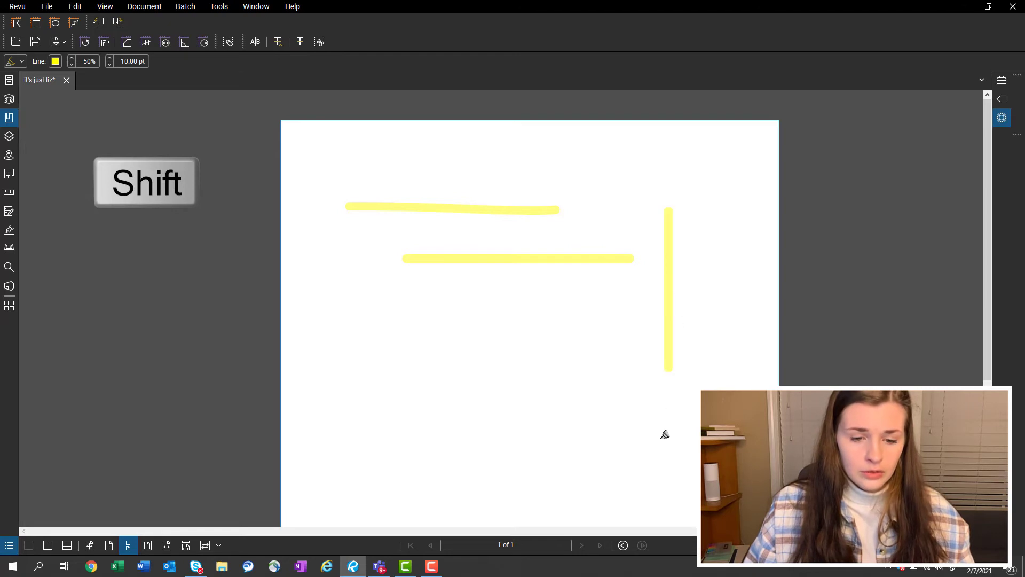
# Add a freehand looping highlight, a short mark at the upper left and a T-shaped pair of strokes, then stop highlighting.
pyautogui.moveTo(411, 343)
pyautogui.mouseDown()
pyautogui.moveTo(523, 314)
pyautogui.moveTo(576, 391)
pyautogui.moveTo(550, 412)
pyautogui.mouseUp()
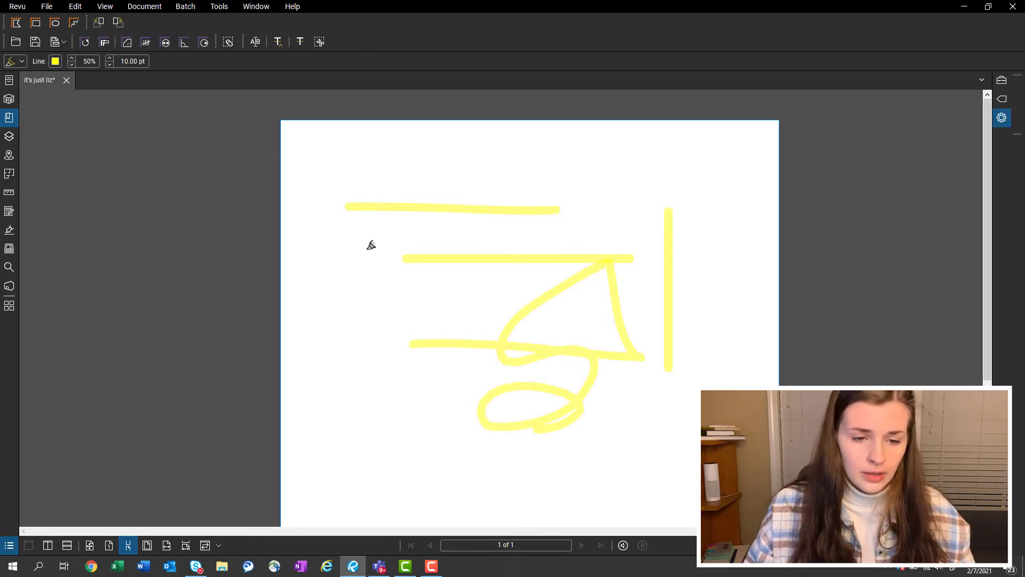
pyautogui.moveTo(381, 152); pyautogui.dragTo(379, 167)
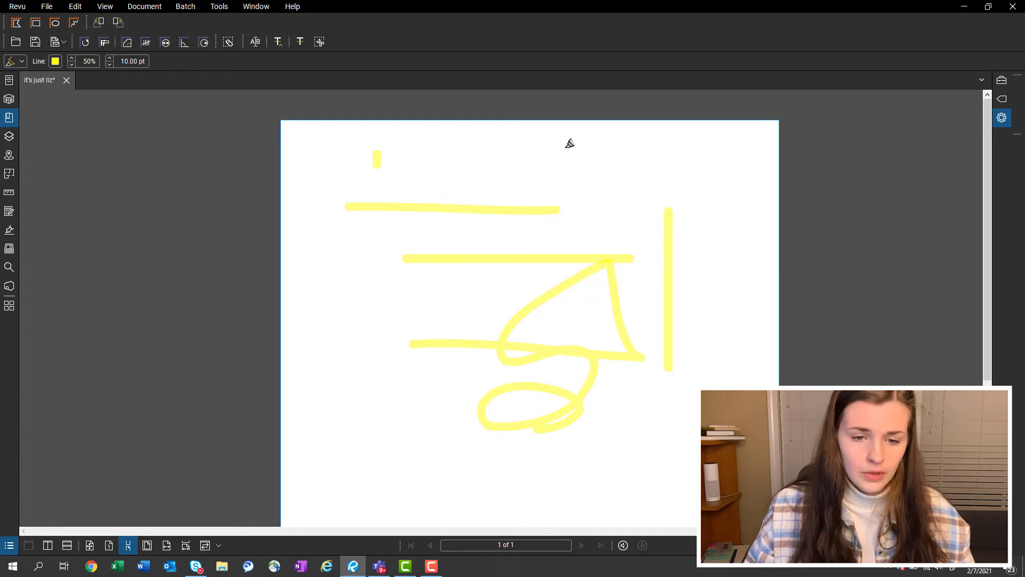
pyautogui.moveTo(554, 149); pyautogui.dragTo(697, 151)
pyautogui.moveTo(622, 158); pyautogui.dragTo(622, 221)
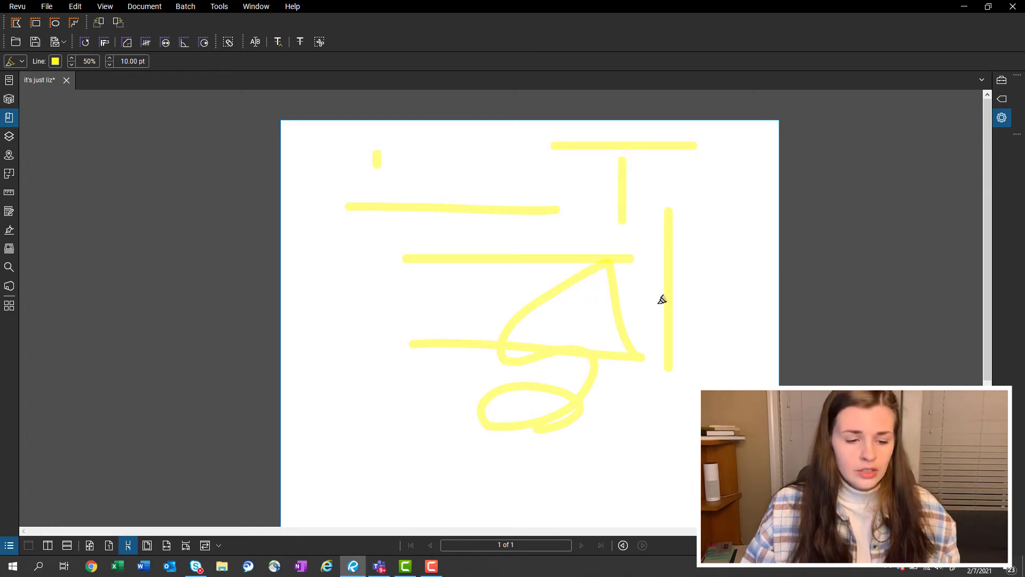
pyautogui.press('Escape')
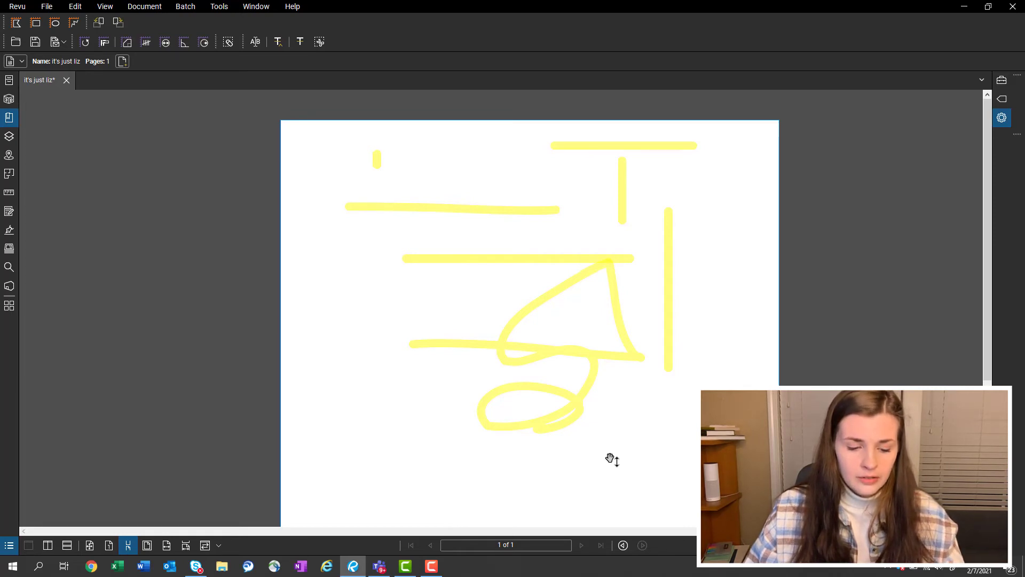
# Switch to the Select tool and demonstrate box selections around all the highlights and around the lower group.
pyautogui.press('v')
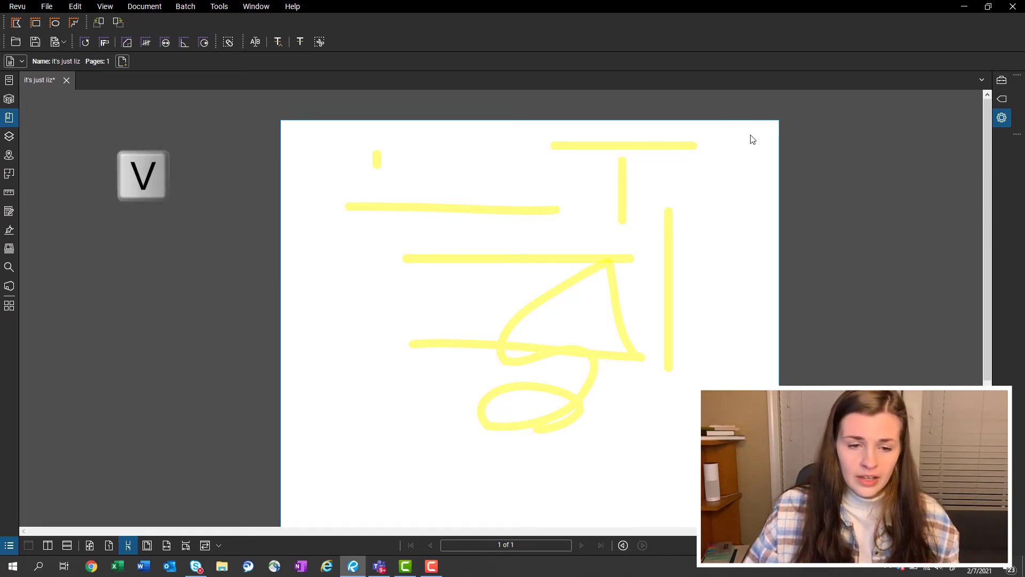
pyautogui.moveTo(750, 134)
pyautogui.mouseDown()
pyautogui.moveTo(522, 203)
pyautogui.moveTo(354, 278)
pyautogui.moveTo(310, 468)
pyautogui.mouseUp()
pyautogui.click(702, 283)
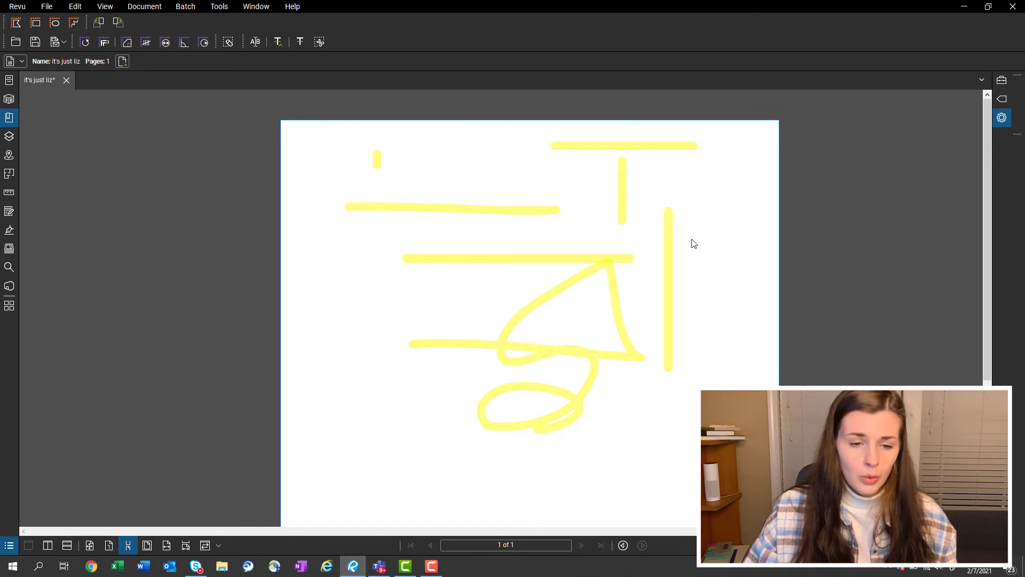
pyautogui.moveTo(342, 138)
pyautogui.mouseDown()
pyautogui.moveTo(648, 168)
pyautogui.moveTo(720, 440)
pyautogui.mouseUp()
pyautogui.click(318, 318)
pyautogui.moveTo(316, 320); pyautogui.dragTo(662, 464)
pyautogui.moveTo(355, 303); pyautogui.dragTo(670, 445)
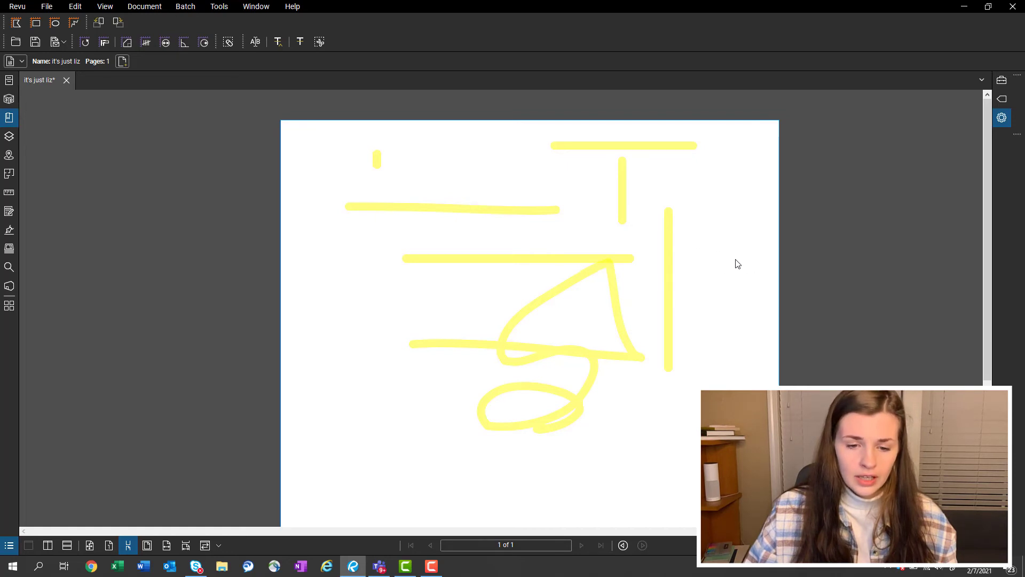
# Compare a right-to-left box selection of the lower highlights with left-to-right selections over the same area.
pyautogui.moveTo(735, 260)
pyautogui.mouseDown()
pyautogui.moveTo(667, 266)
pyautogui.moveTo(435, 380)
pyautogui.moveTo(358, 451)
pyautogui.mouseUp()
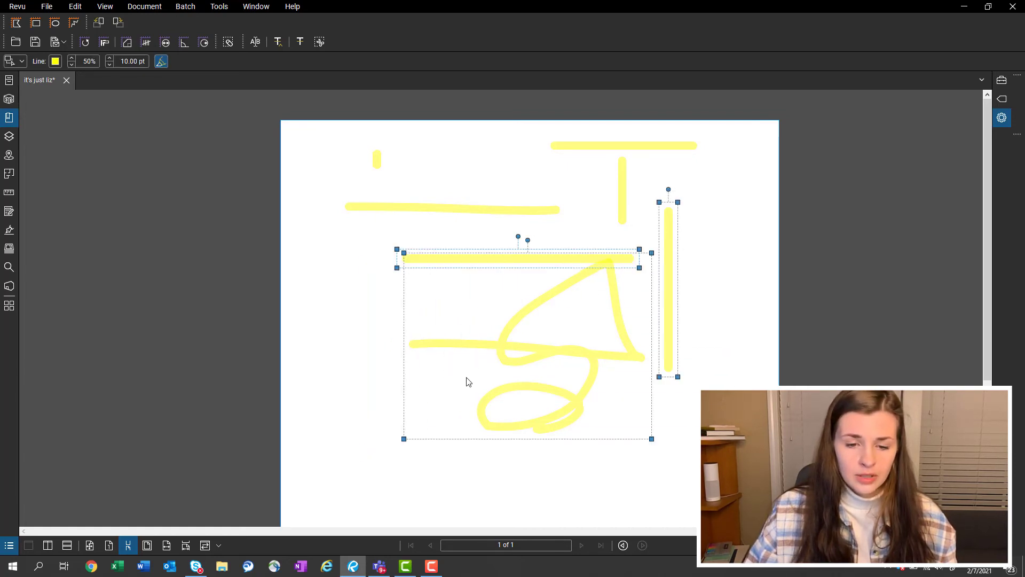
pyautogui.click(719, 313)
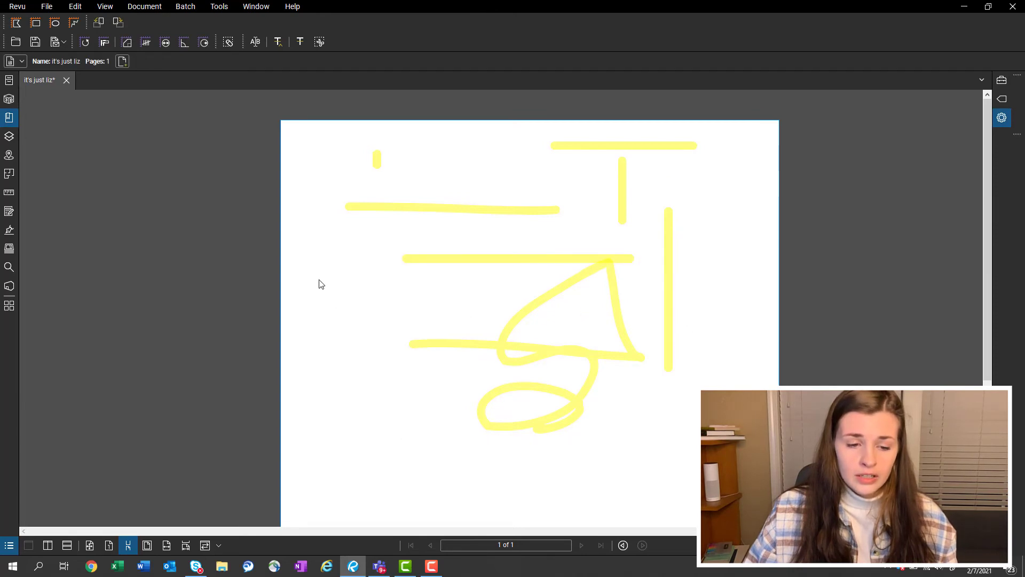
pyautogui.moveTo(320, 280); pyautogui.dragTo(705, 440)
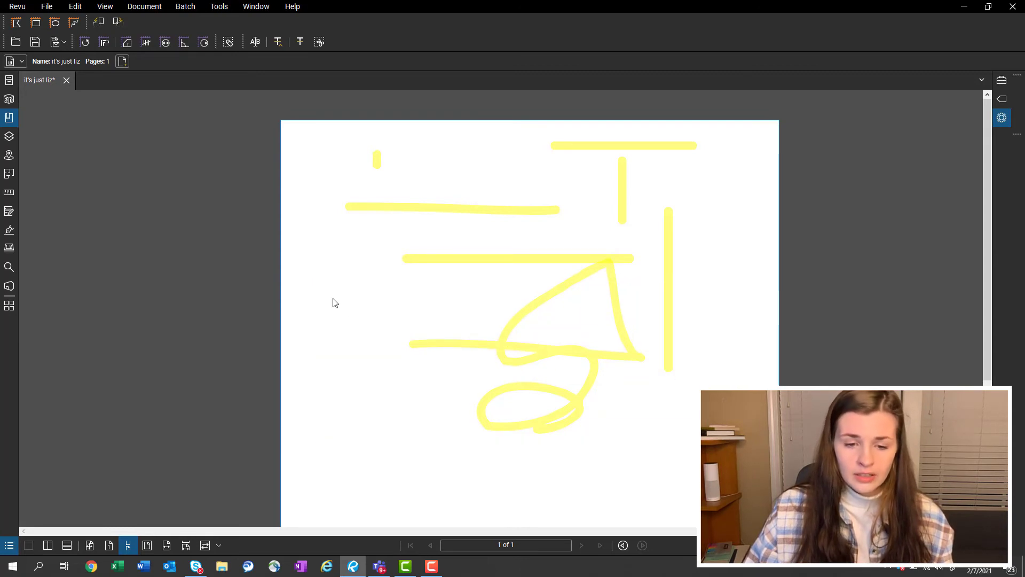
pyautogui.moveTo(334, 297); pyautogui.dragTo(747, 468)
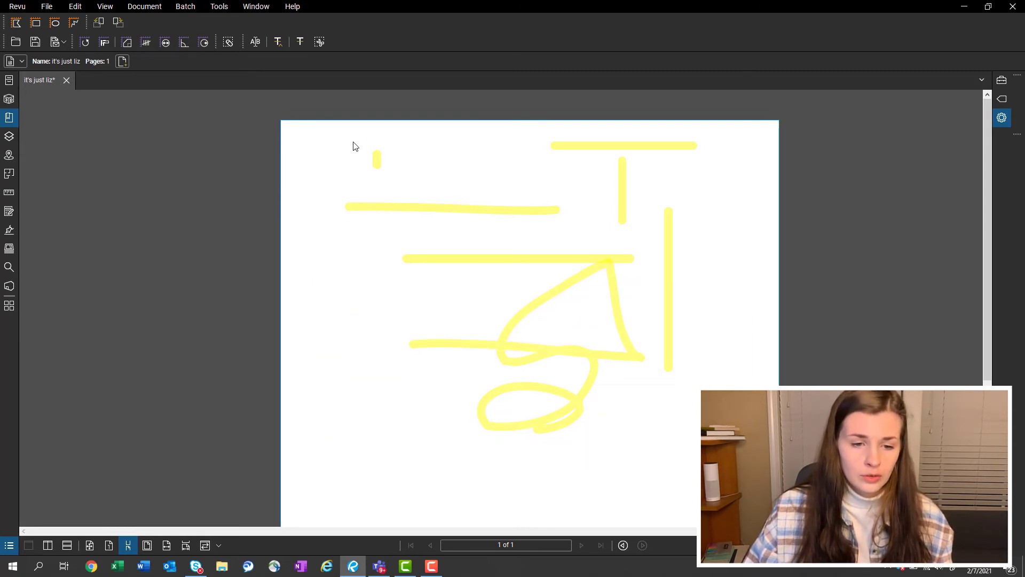
# Box-select the short highlight mark at the upper left, then select all the highlights and delete them.
pyautogui.moveTo(344, 140); pyautogui.dragTo(407, 195)
pyautogui.click(337, 139)
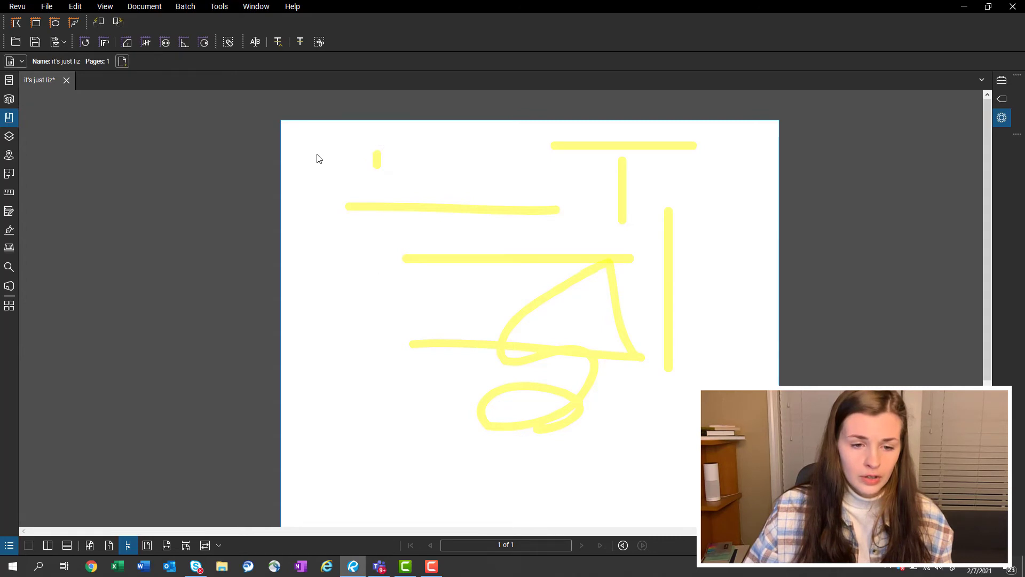
pyautogui.moveTo(331, 155); pyautogui.dragTo(399, 179)
pyautogui.moveTo(756, 135)
pyautogui.mouseDown()
pyautogui.moveTo(506, 160)
pyautogui.moveTo(341, 224)
pyautogui.moveTo(315, 456)
pyautogui.mouseUp()
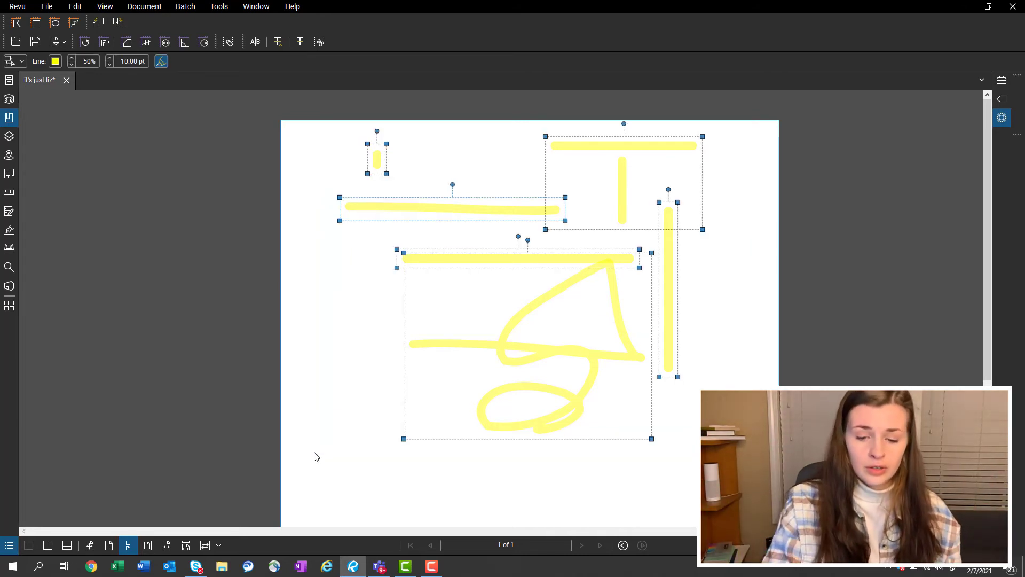
pyautogui.press('Delete')
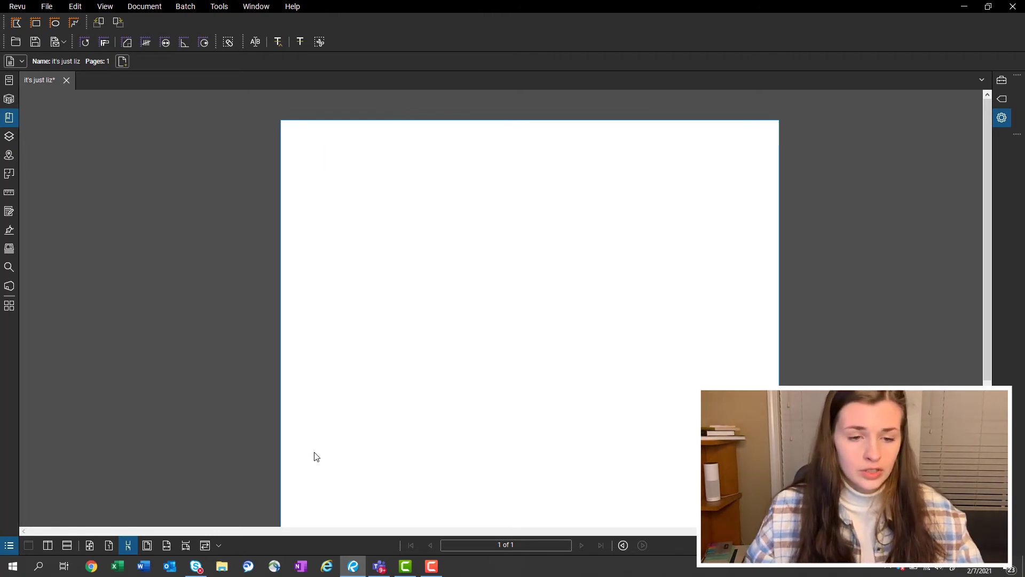
# Place a green check mark stamp near the page's upper left and enlarge it.
pyautogui.press('s')
pyautogui.click(378, 176)
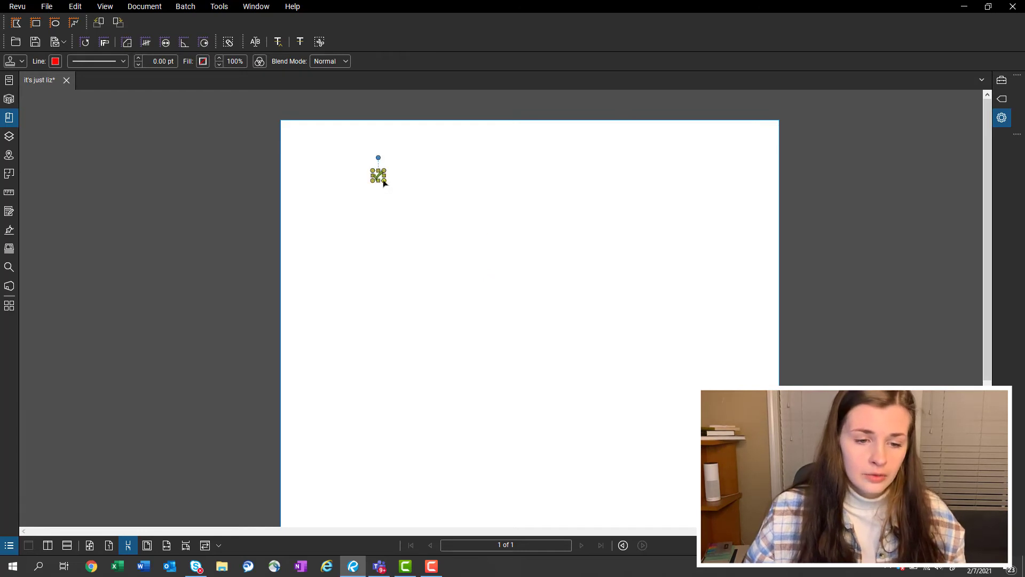
pyautogui.moveTo(384, 180); pyautogui.dragTo(431, 225)
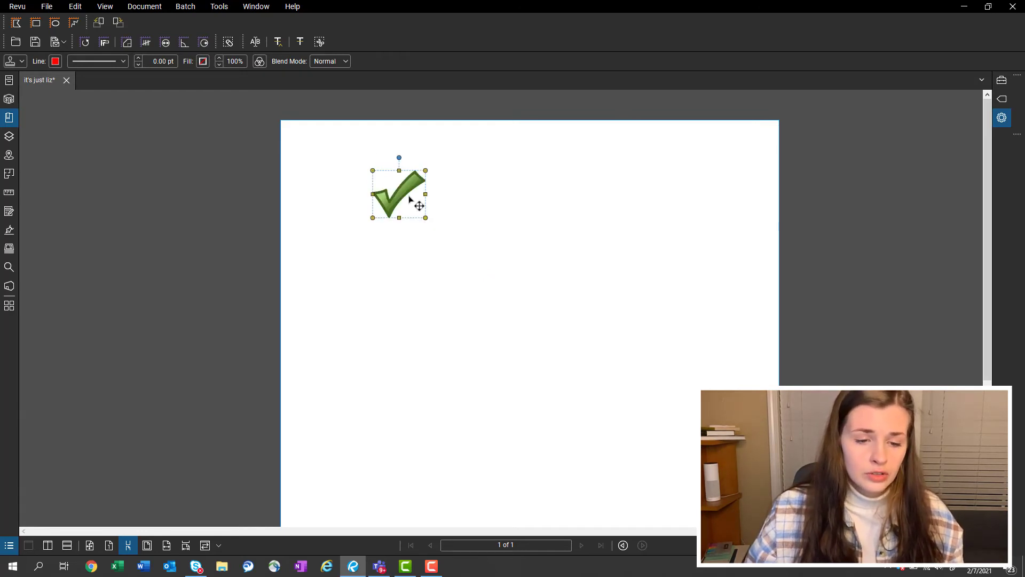
pyautogui.click(474, 257)
pyautogui.click(402, 200)
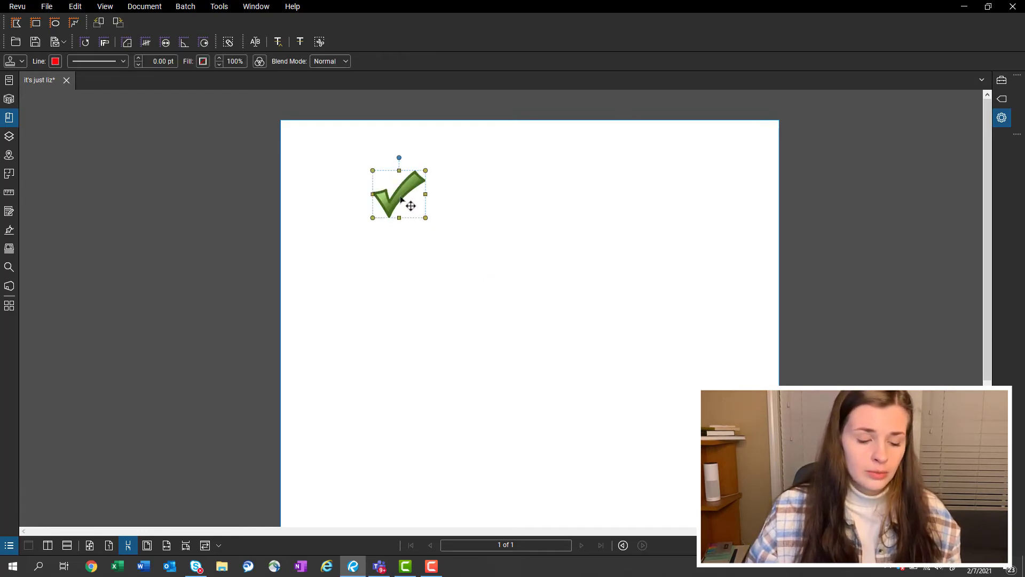
# Duplicate the check mark stamp to the right along the page, undo the copy and delete the original stamp.
pyautogui.press('ctrl')
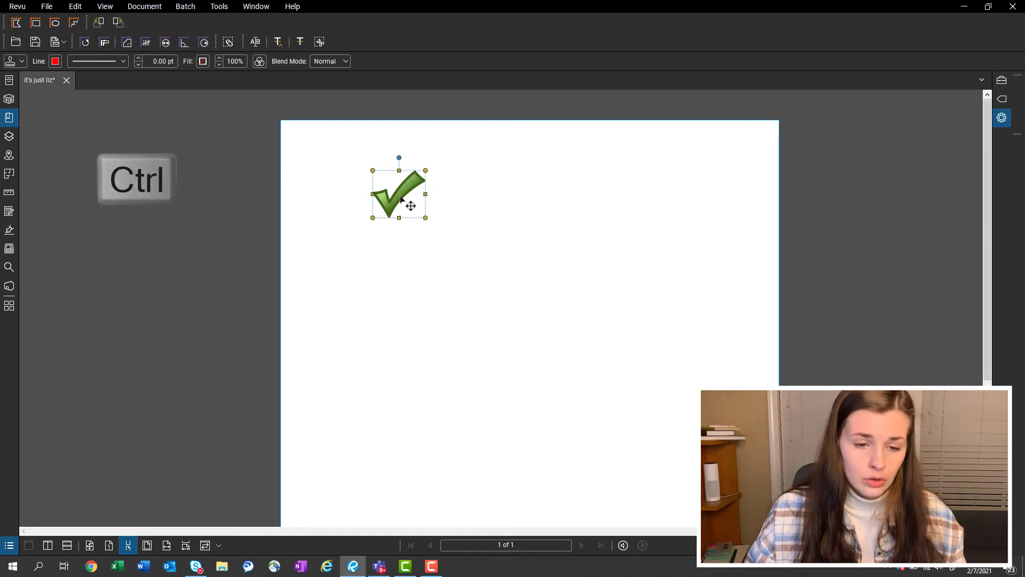
pyautogui.moveTo(401, 200); pyautogui.dragTo(611, 191)
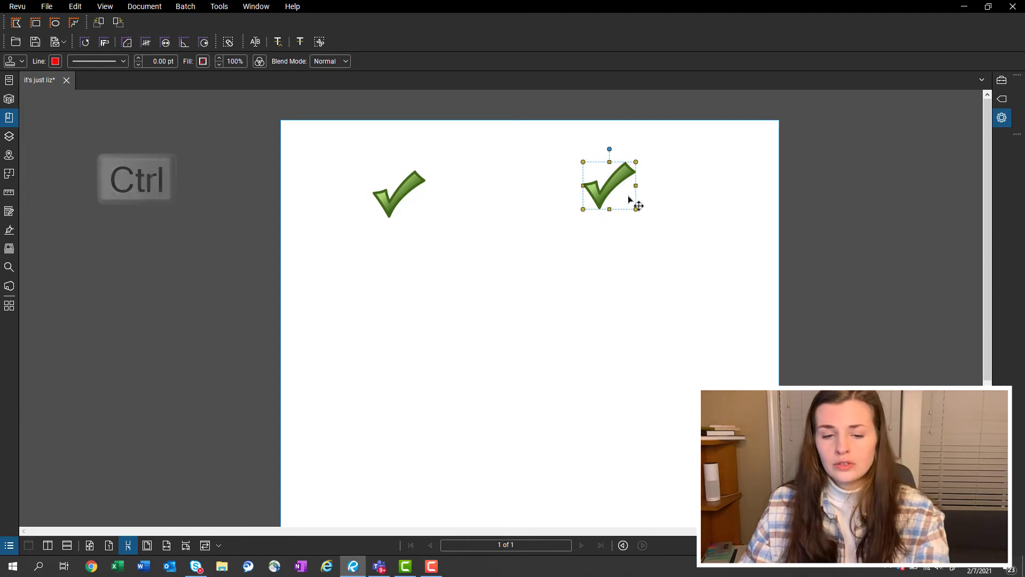
pyautogui.hotkey('ctrl', 'z')
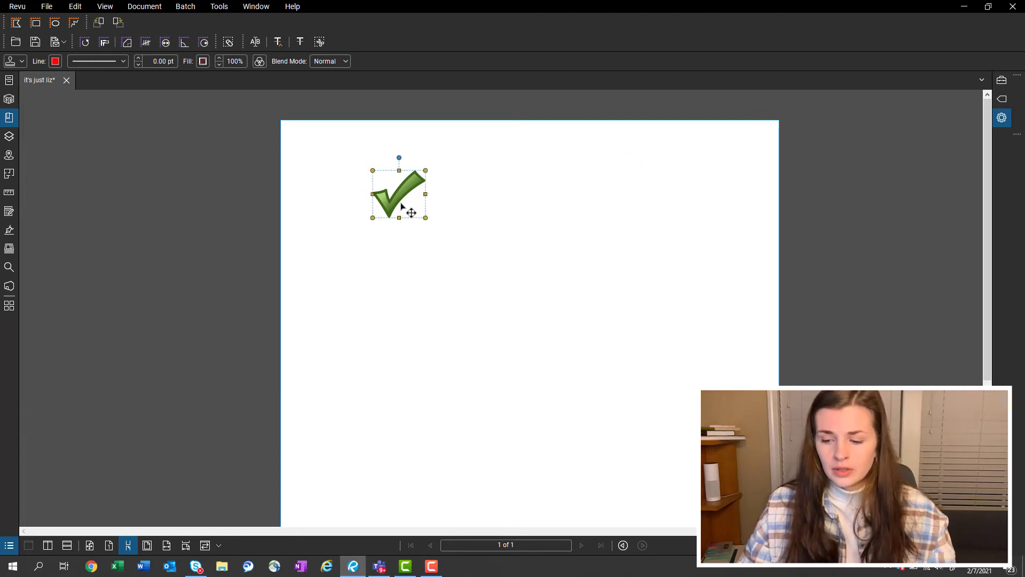
pyautogui.press('Delete')
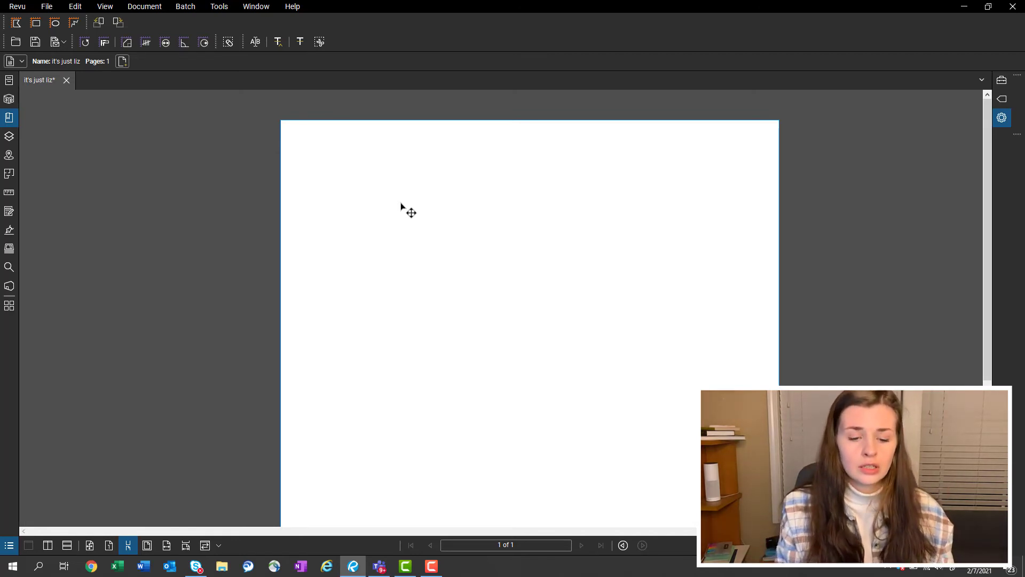
# Show the Measurements panel and switch from the Length to the Polylength measurement tool.
pyautogui.press('m')
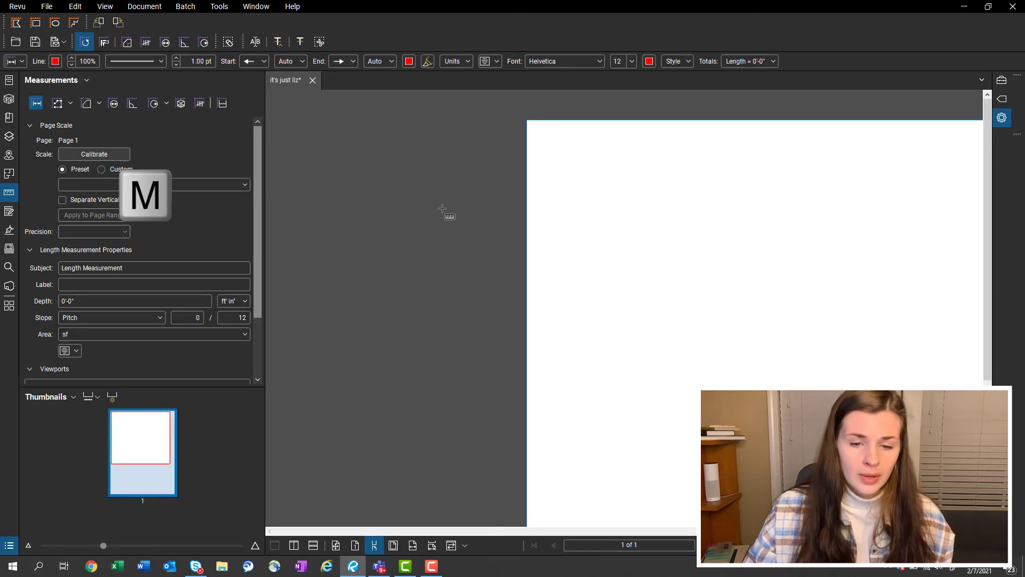
pyautogui.click(57, 103)
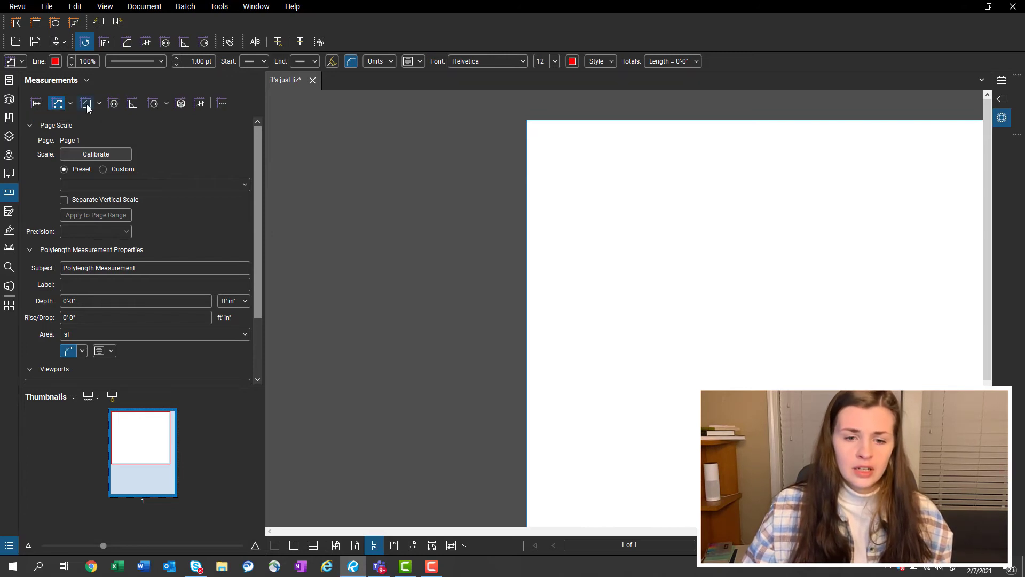
pyautogui.moveTo(606, 233); pyautogui.dragTo(414, 255)
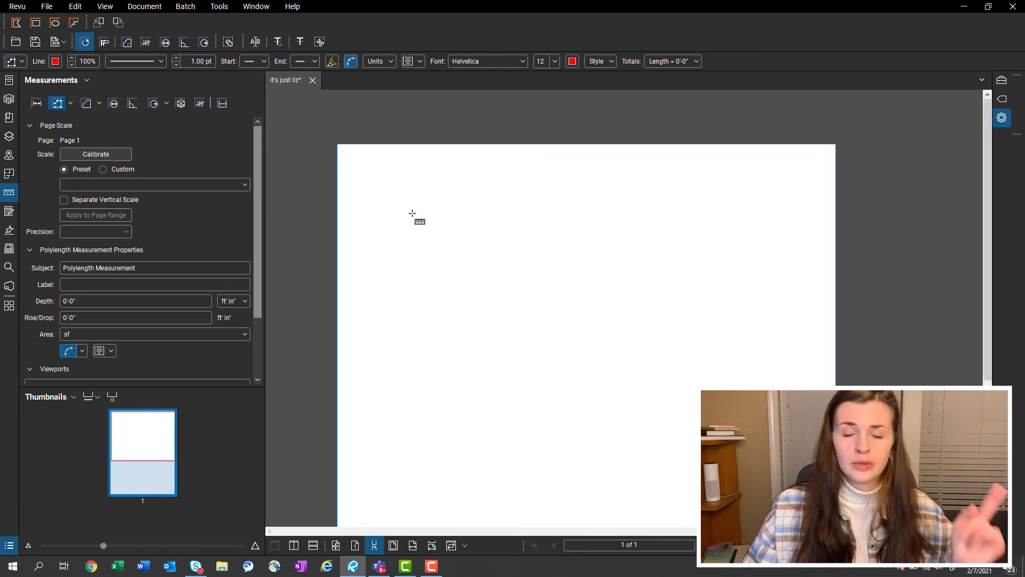
# Sketch a polylength measurement with three segments on the blank page, then cancel it.
pyautogui.hotkey('alt', 'shift', 'p')
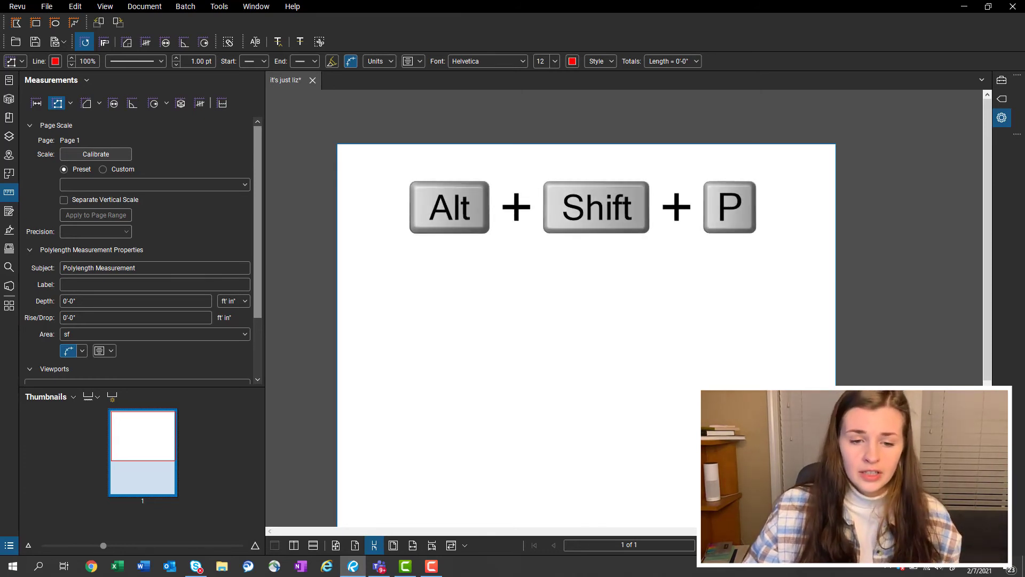
pyautogui.click(419, 217)
pyautogui.click(574, 224)
pyautogui.click(580, 321)
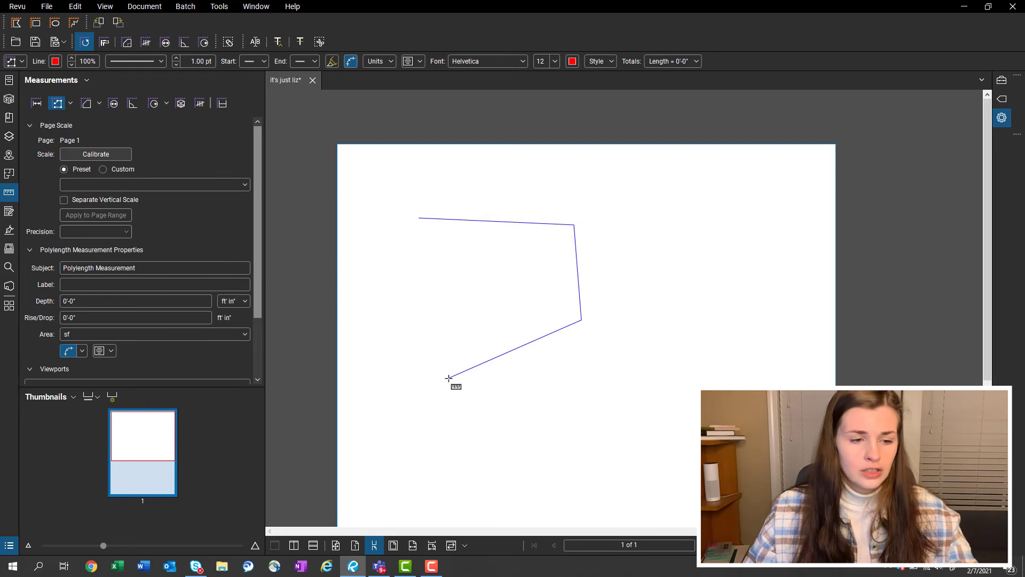
pyautogui.press('Escape')
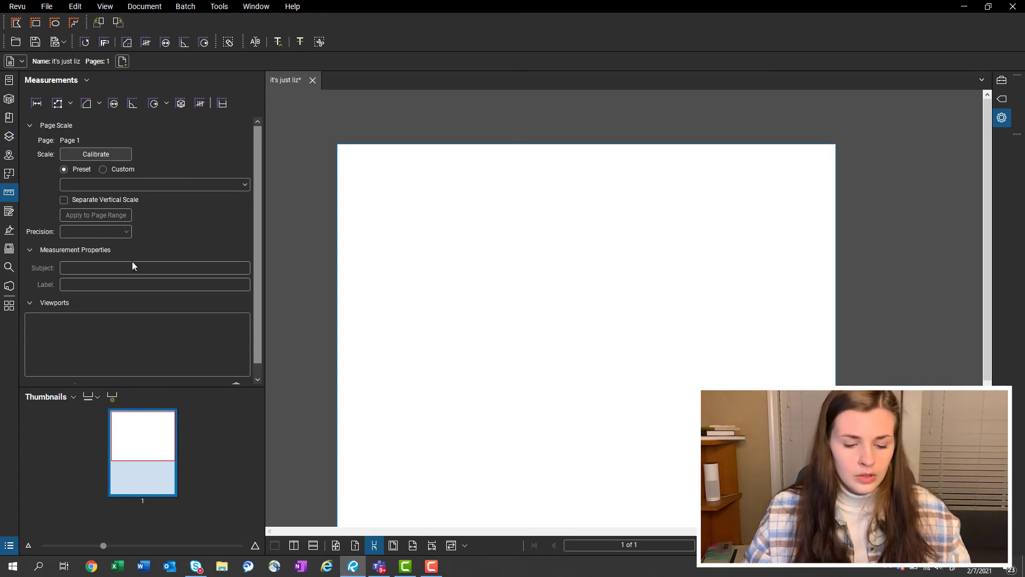
# Show the Bookmarks panel, then hide it again.
pyautogui.press('alt')
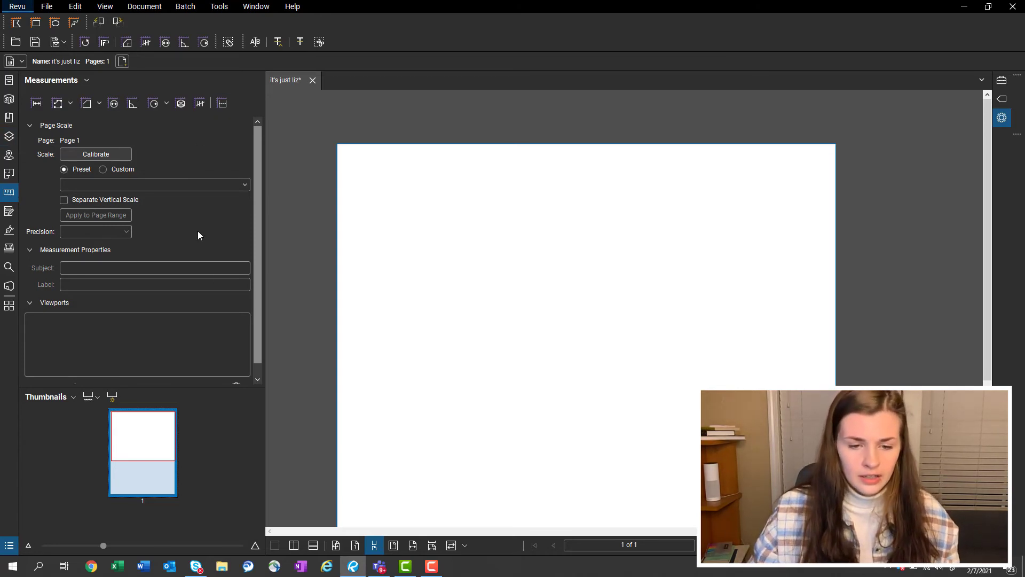
pyautogui.click(526, 231)
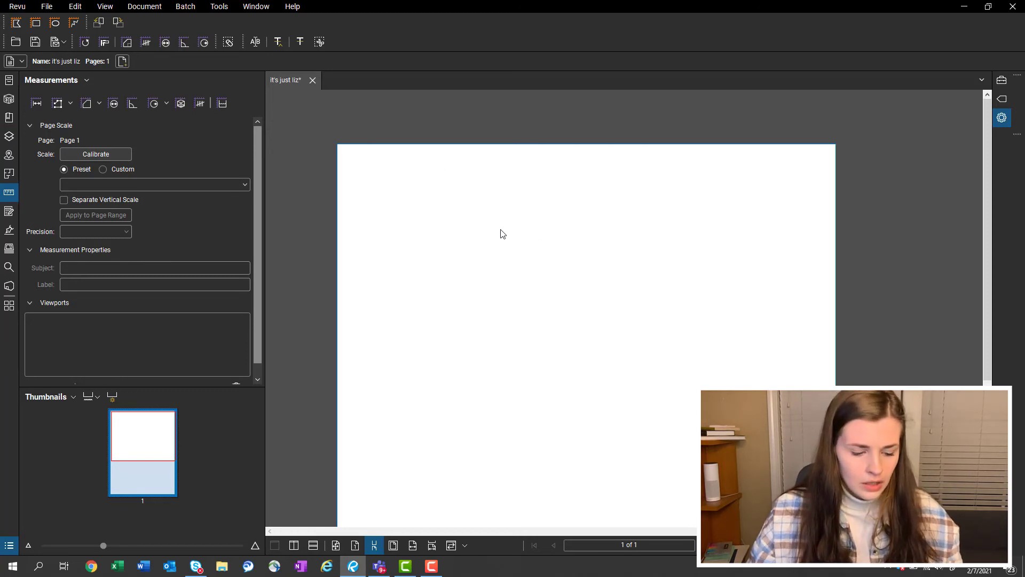
pyautogui.hotkey('alt', 'b')
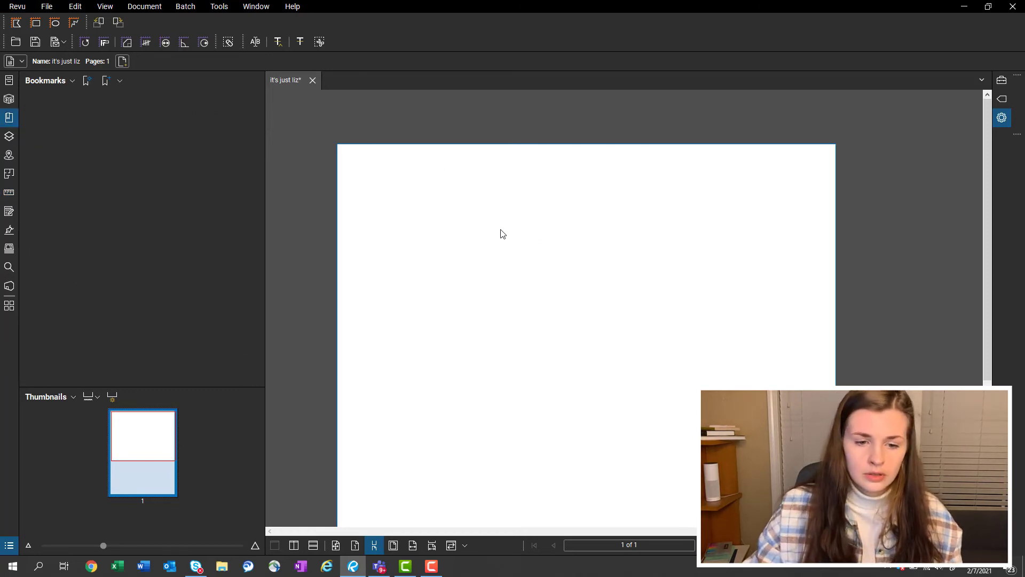
pyautogui.hotkey('alt', 'b')
# Place the saved blue PLAN oval markup in the page's upper left area.
pyautogui.moveTo(405, 249); pyautogui.dragTo(552, 210)
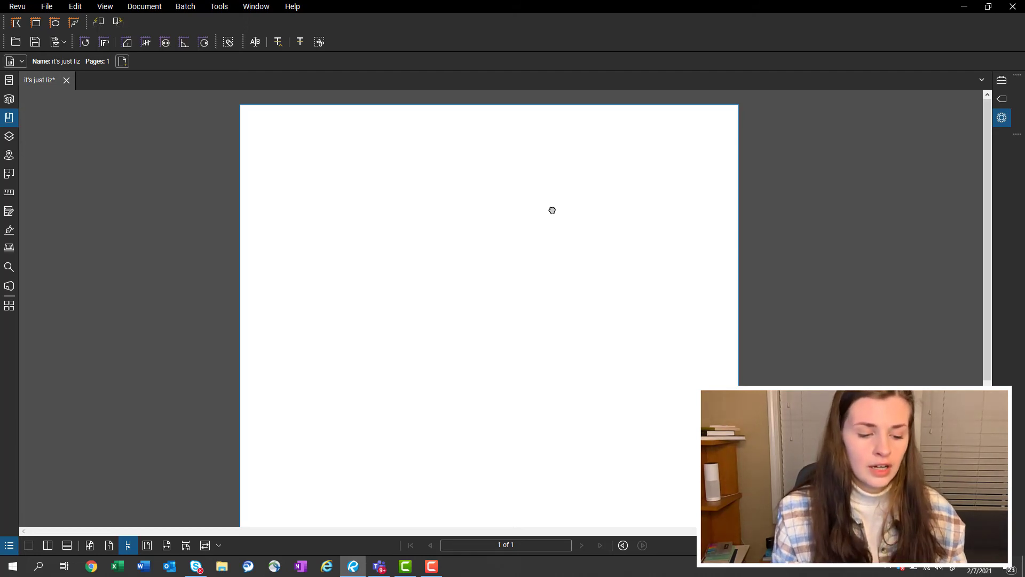
pyautogui.press('1')
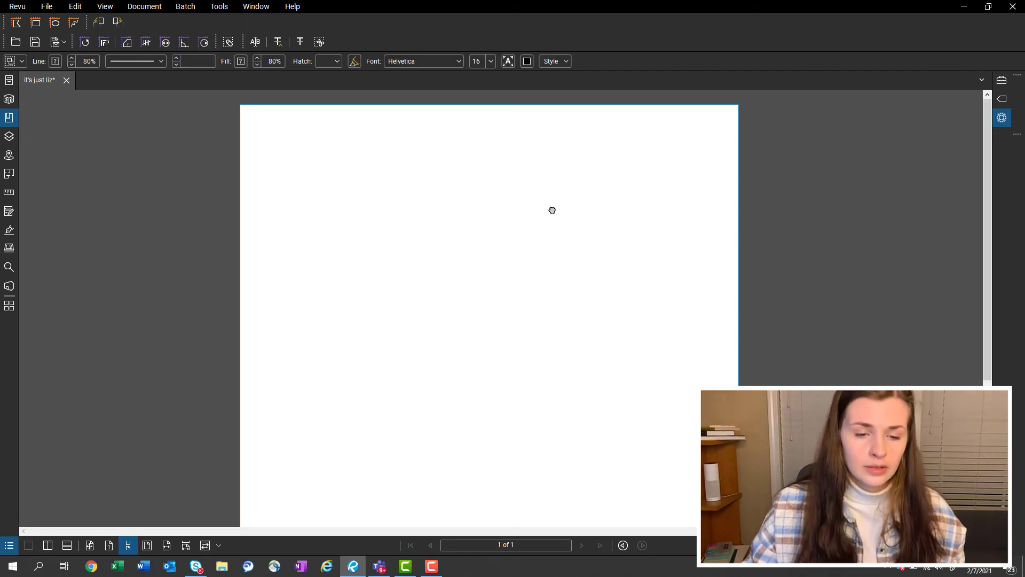
pyautogui.click(370, 243)
pyautogui.press('Escape')
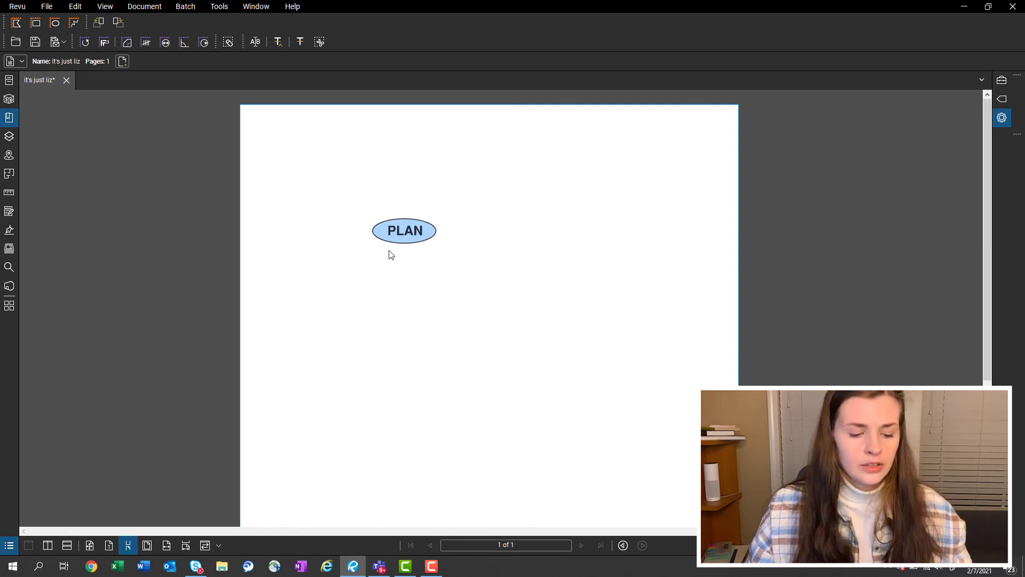
# Create a hyperlink area over the PLAN oval with a Snapshot View destination framing the page's lower-right corner.
pyautogui.hotkey('shift', 'h')
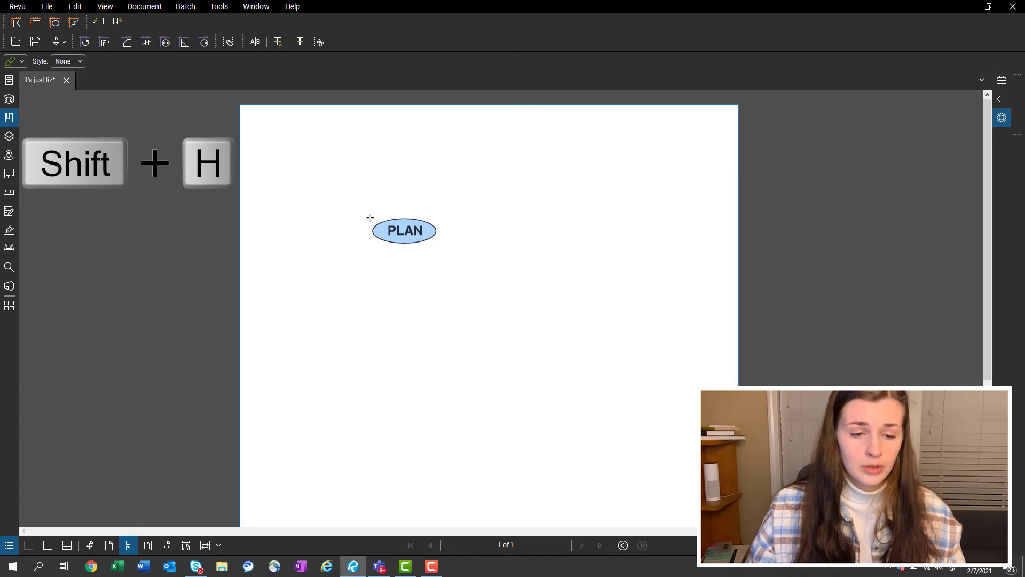
pyautogui.moveTo(371, 214); pyautogui.dragTo(442, 247)
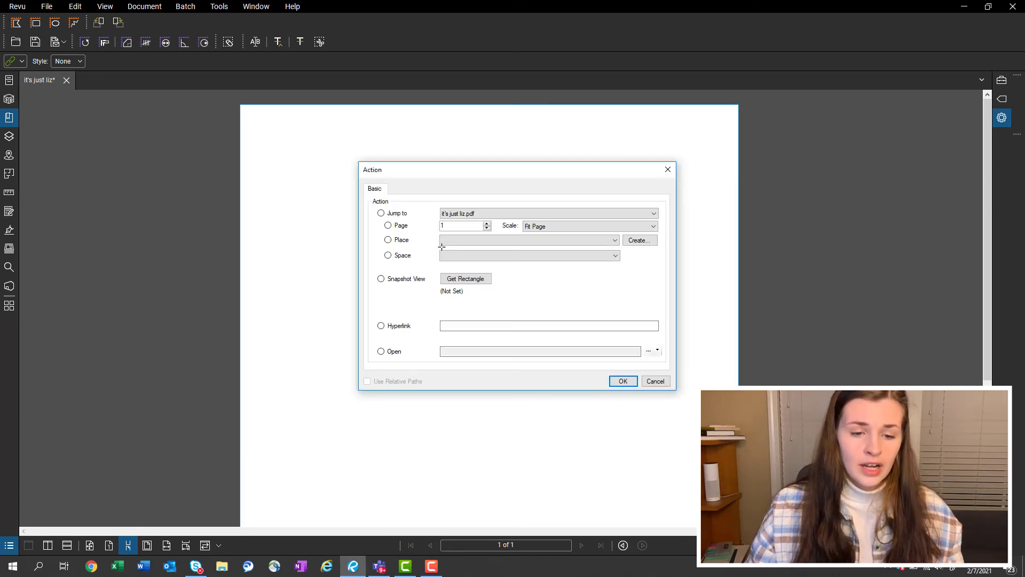
pyautogui.click(460, 278)
pyautogui.scroll(-5, 538, 263)
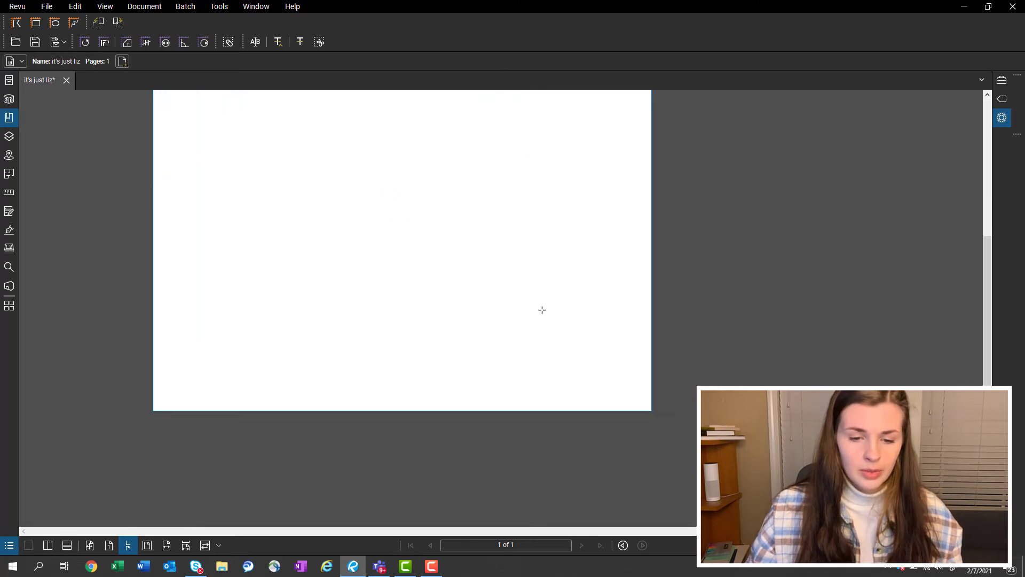
pyautogui.moveTo(533, 302); pyautogui.dragTo(637, 391)
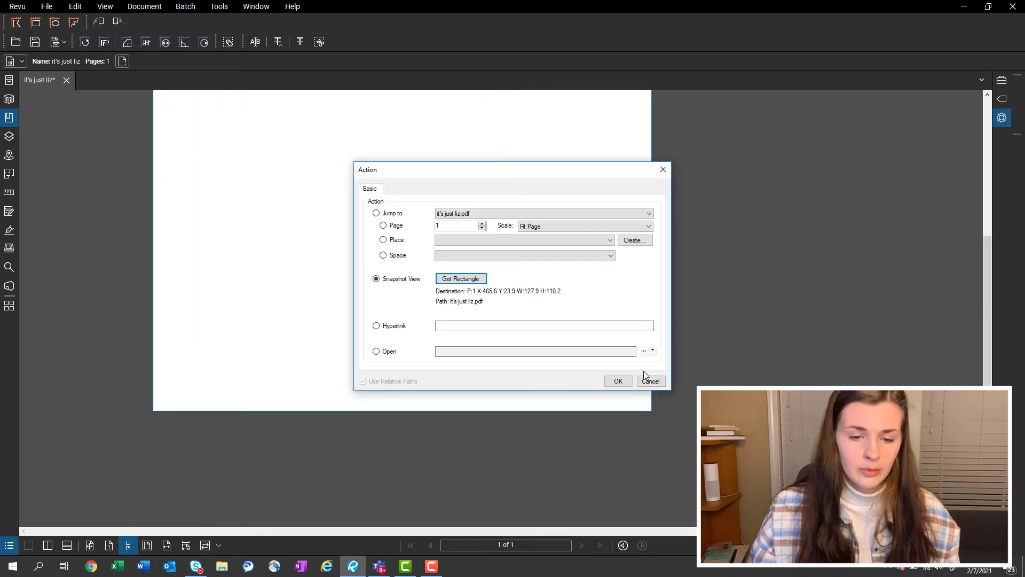
pyautogui.click(619, 381)
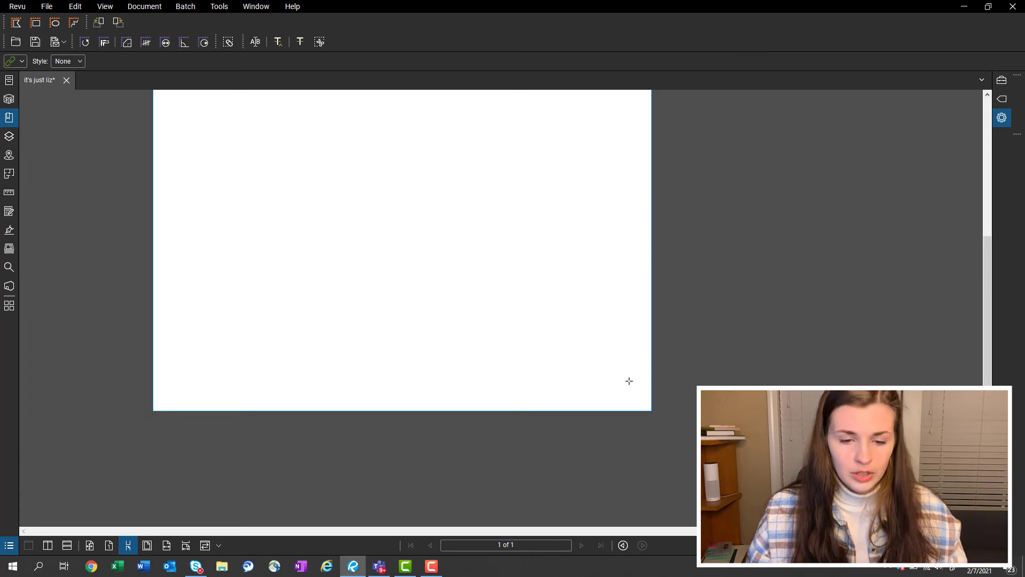
# Stamp a green check mark inside the link's destination area near the page's lower-right corner, then return to the PLAN oval.
pyautogui.press('s')
pyautogui.click(585, 362)
pyautogui.moveTo(435, 222); pyautogui.dragTo(558, 453)
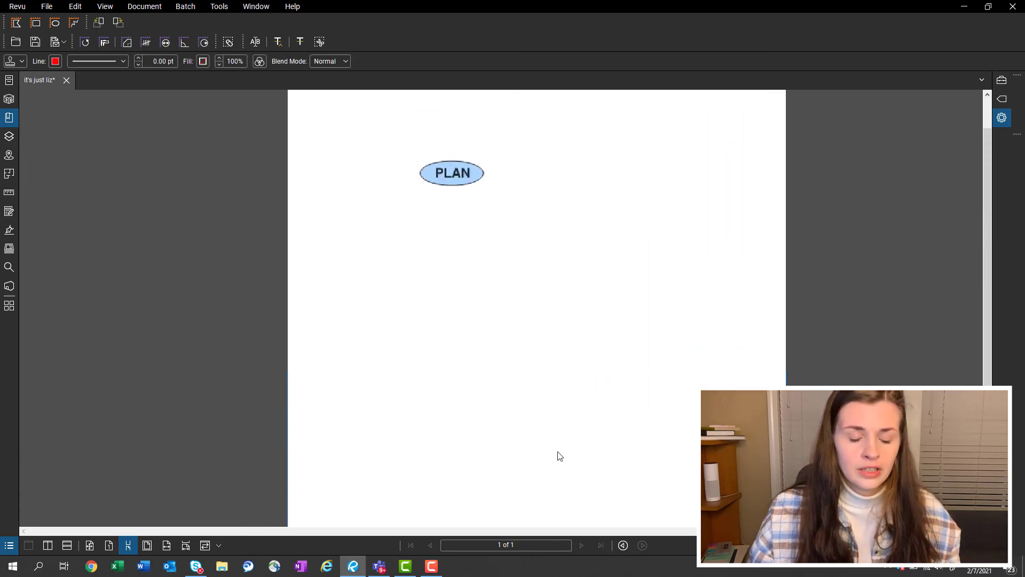
pyautogui.press('Escape')
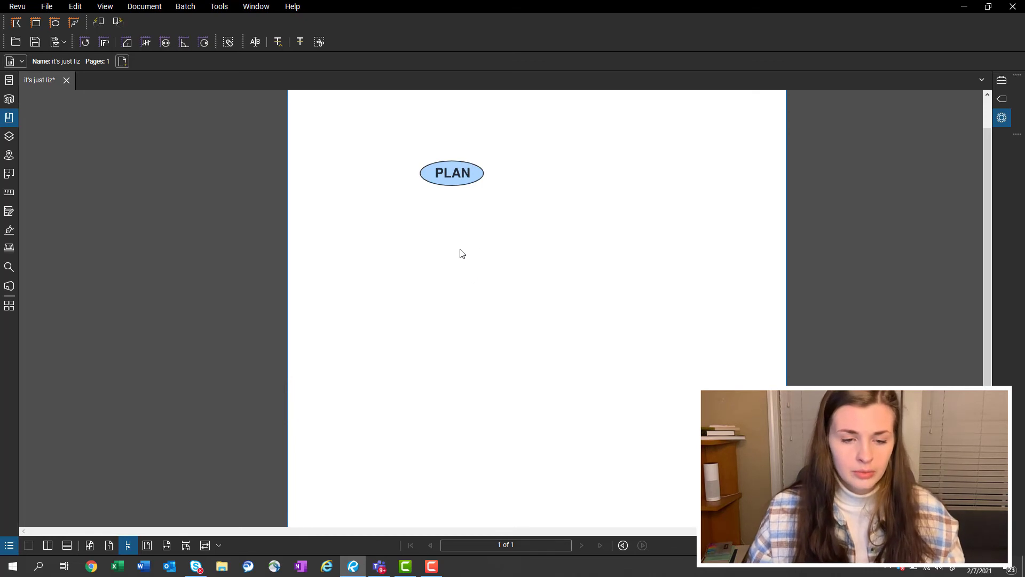
# Follow the PLAN link to its snapshot view, go back to the previous view and review the linked area on the page.
pyautogui.click(456, 176)
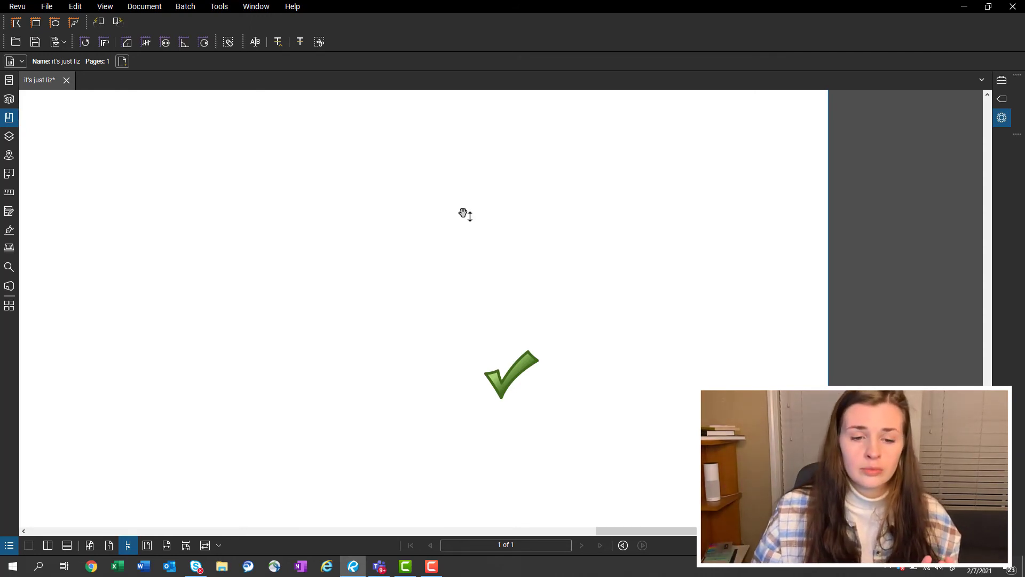
pyautogui.hotkey('alt', 'Left')
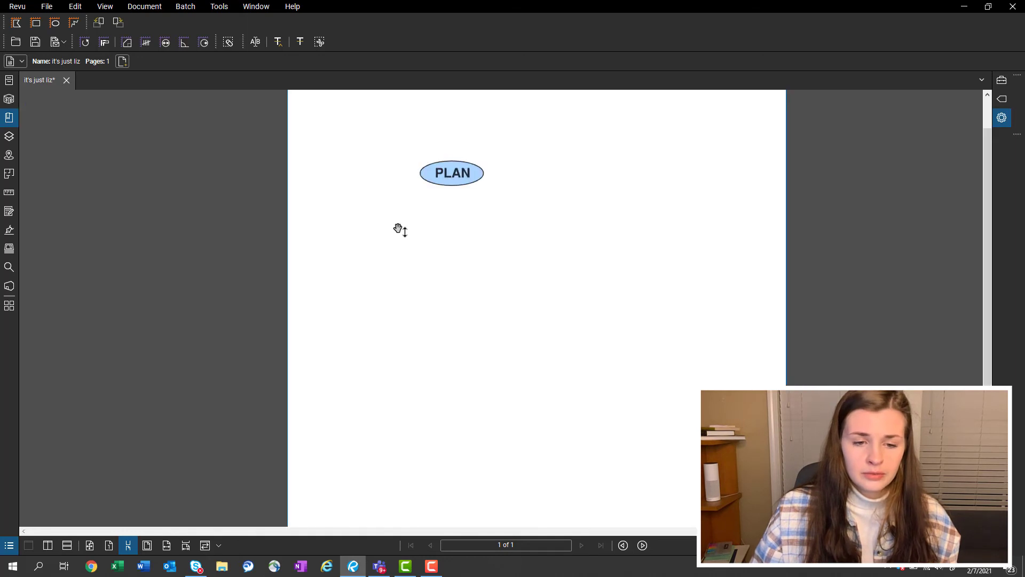
pyautogui.moveTo(490, 308); pyautogui.dragTo(437, 207)
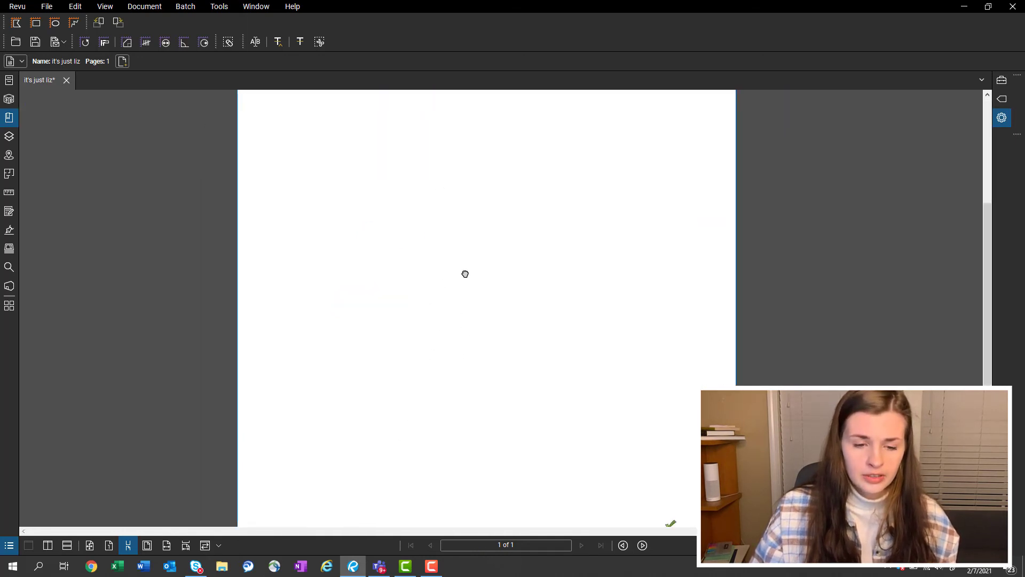
pyautogui.moveTo(464, 274); pyautogui.dragTo(510, 455)
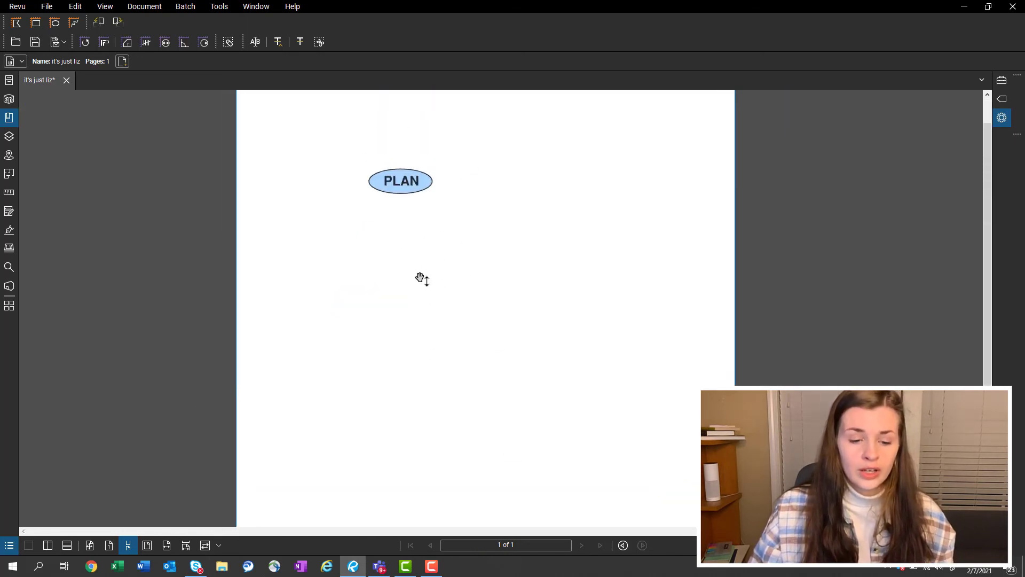
pyautogui.moveTo(421, 277); pyautogui.dragTo(428, 262)
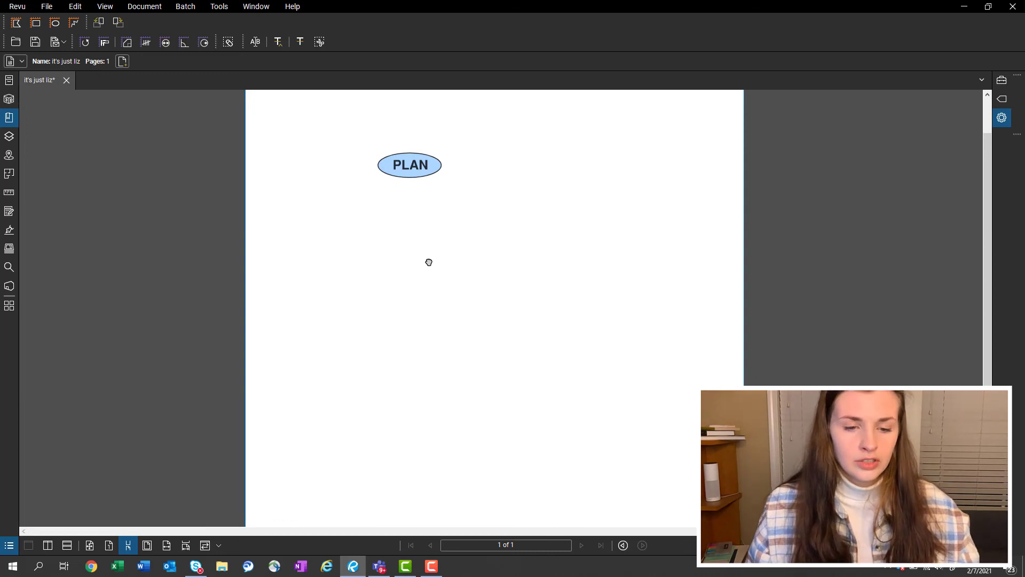
# Place the saved Vendor Drawing oval markup below and to the left of the PLAN oval.
pyautogui.click(375, 234)
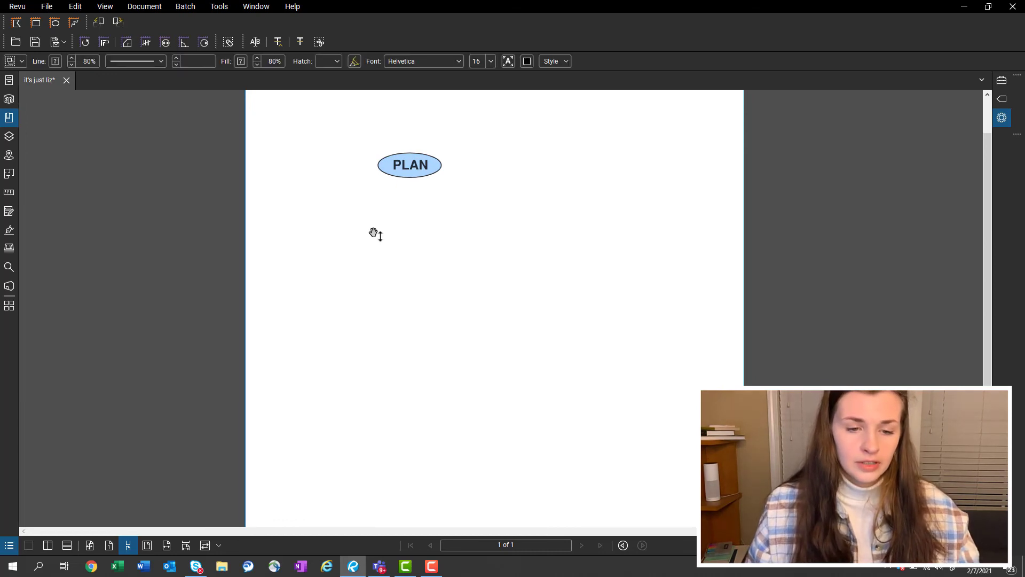
pyautogui.hotkey('ctrl', 'v')
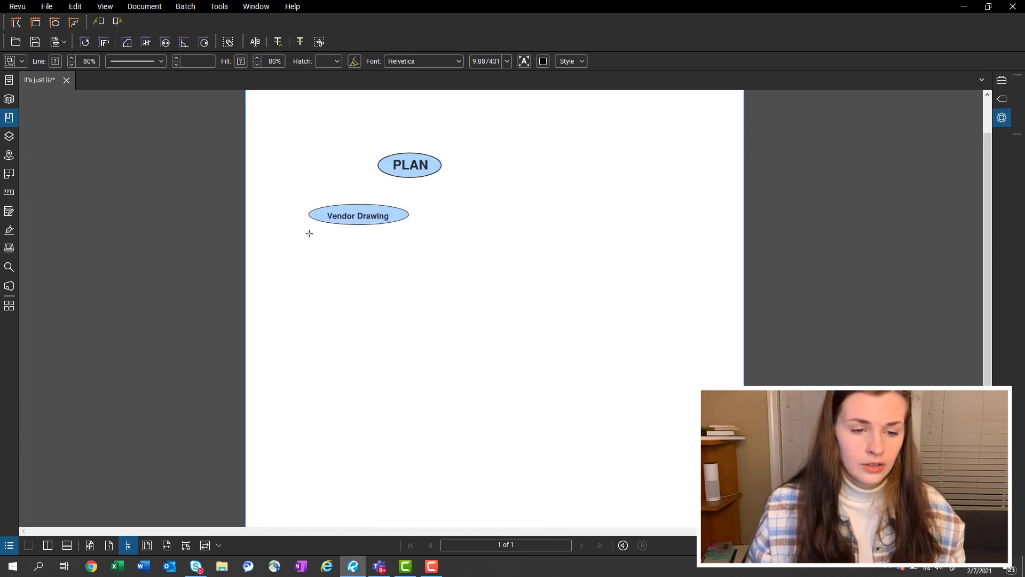
pyautogui.click(309, 233)
pyautogui.click(369, 323)
# Create a hyperlink area over the Vendor Drawing oval with a Snapshot View destination framing the green check mark near the page's lower-right corner.
pyautogui.press('j')
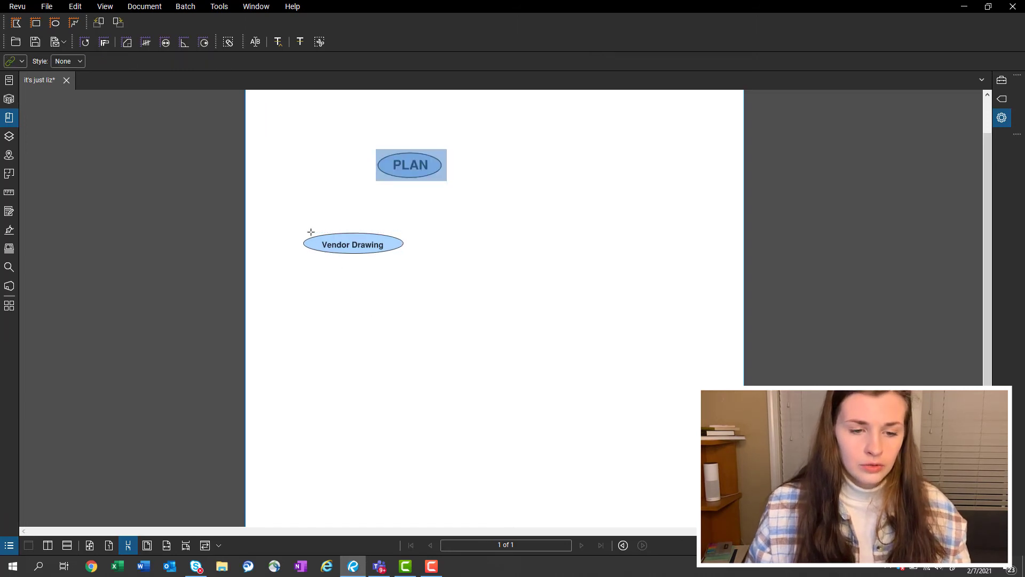
pyautogui.moveTo(310, 232); pyautogui.dragTo(418, 257)
pyautogui.press('Return')
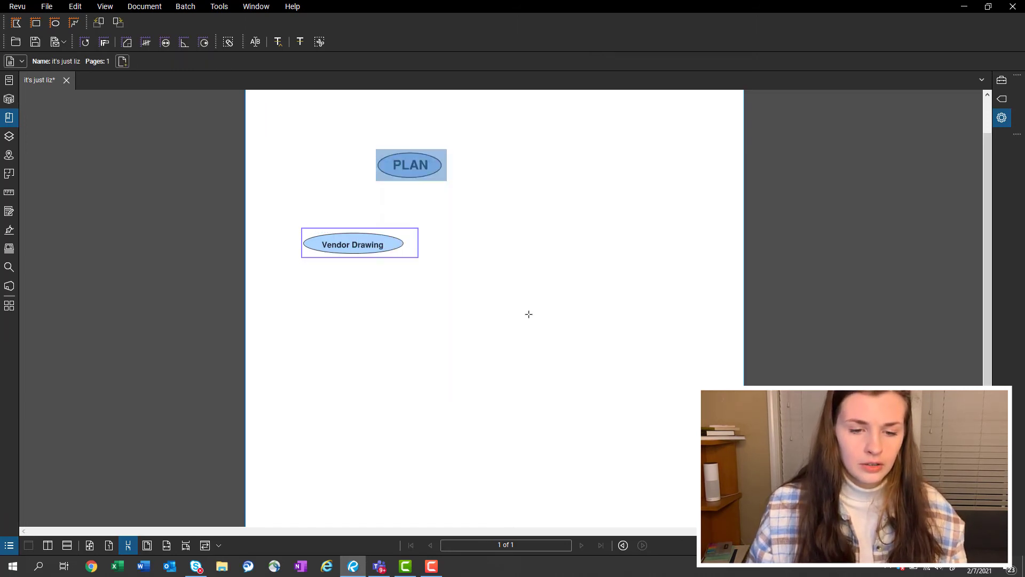
pyautogui.press('Escape')
pyautogui.moveTo(619, 376); pyautogui.dragTo(503, 193)
pyautogui.moveTo(495, 342); pyautogui.dragTo(472, 300)
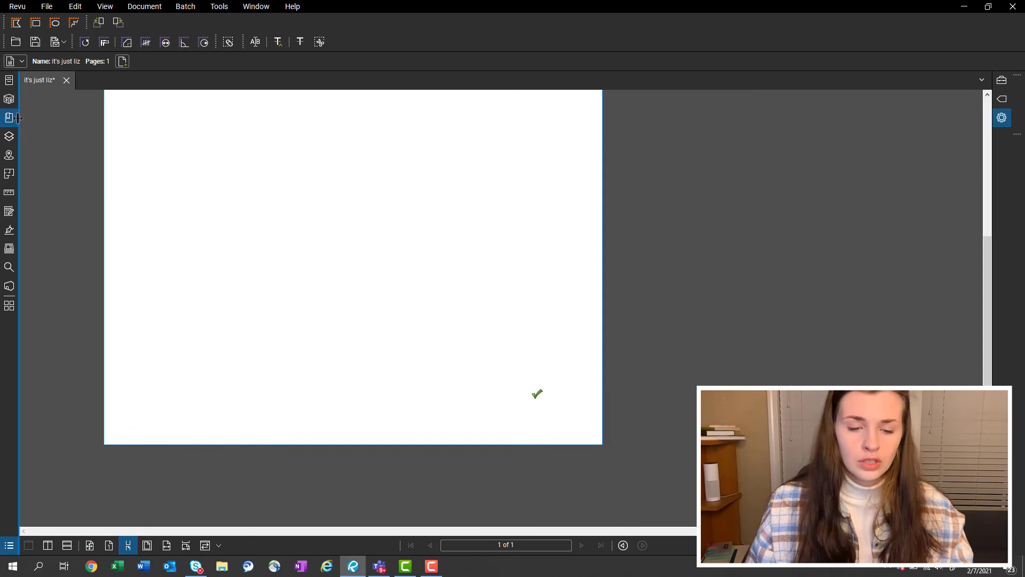
pyautogui.moveTo(499, 356); pyautogui.dragTo(578, 437)
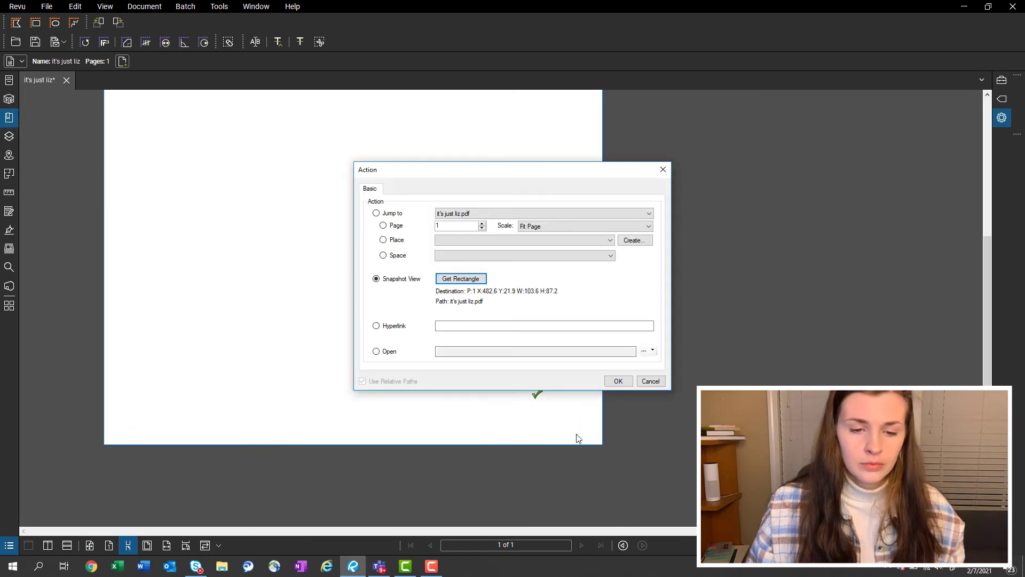
pyautogui.click(619, 382)
pyautogui.moveTo(314, 196); pyautogui.dragTo(454, 449)
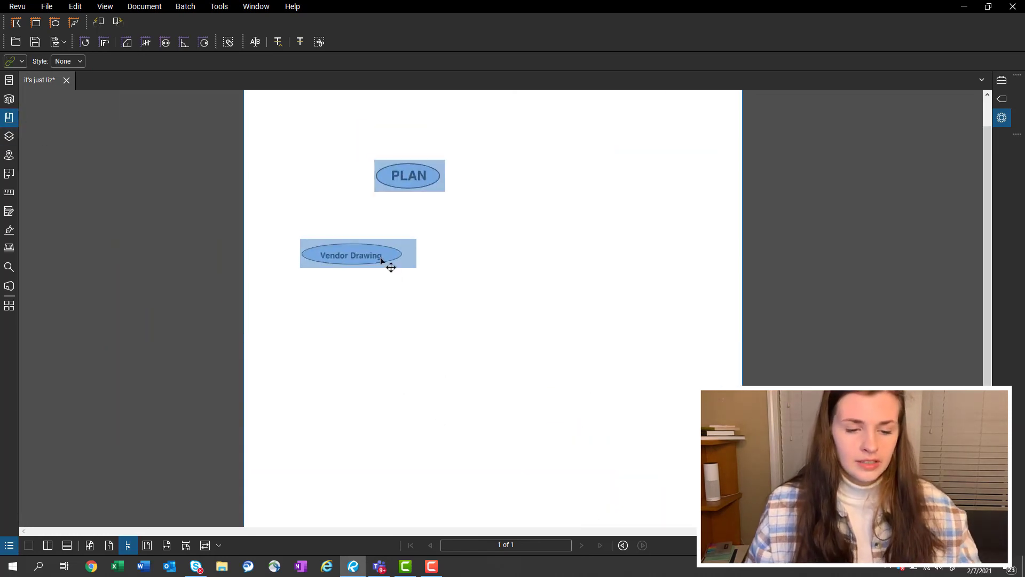
pyautogui.press('Escape')
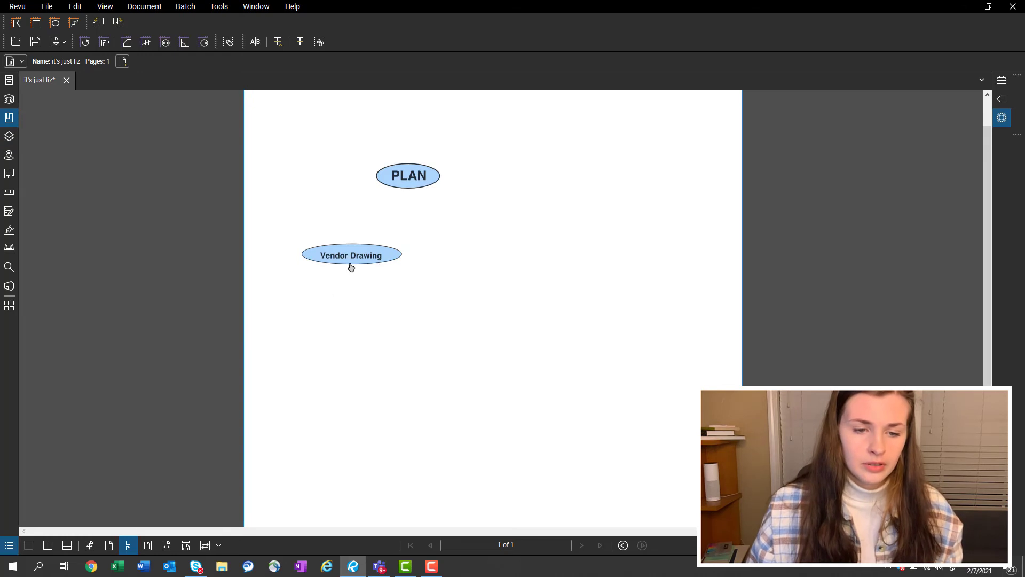
pyautogui.click(430, 175)
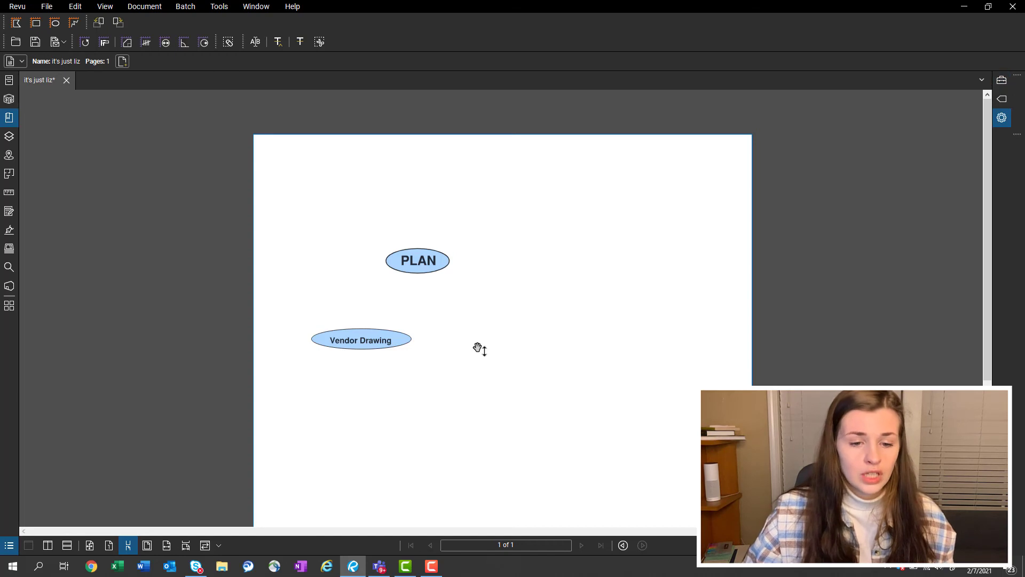
# Rotate the page counterclockwise 90 degrees.
pyautogui.moveTo(479, 348); pyautogui.dragTo(479, 311)
pyautogui.hotkey('ctrl', 'shift', 'r')
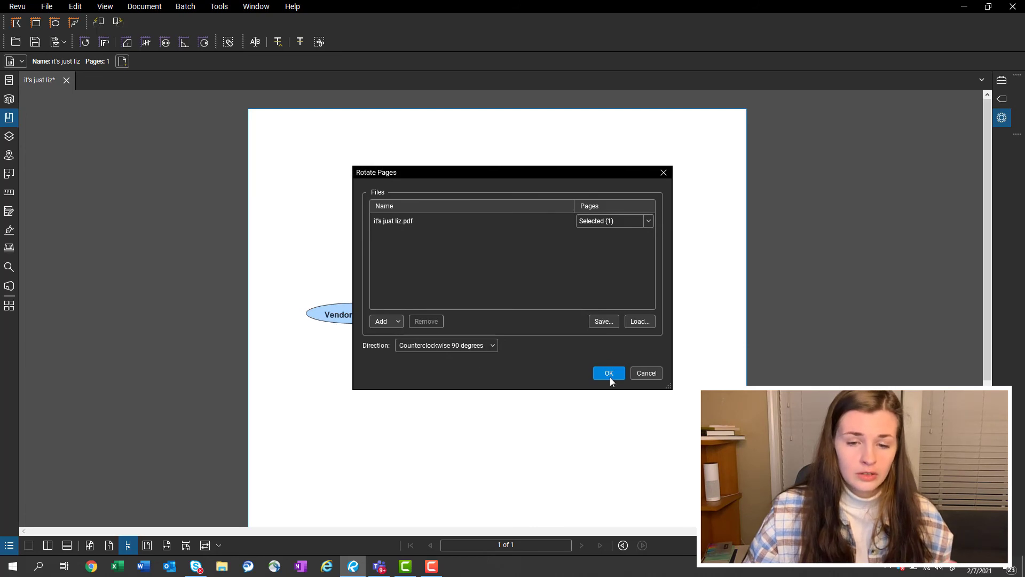
pyautogui.click(608, 373)
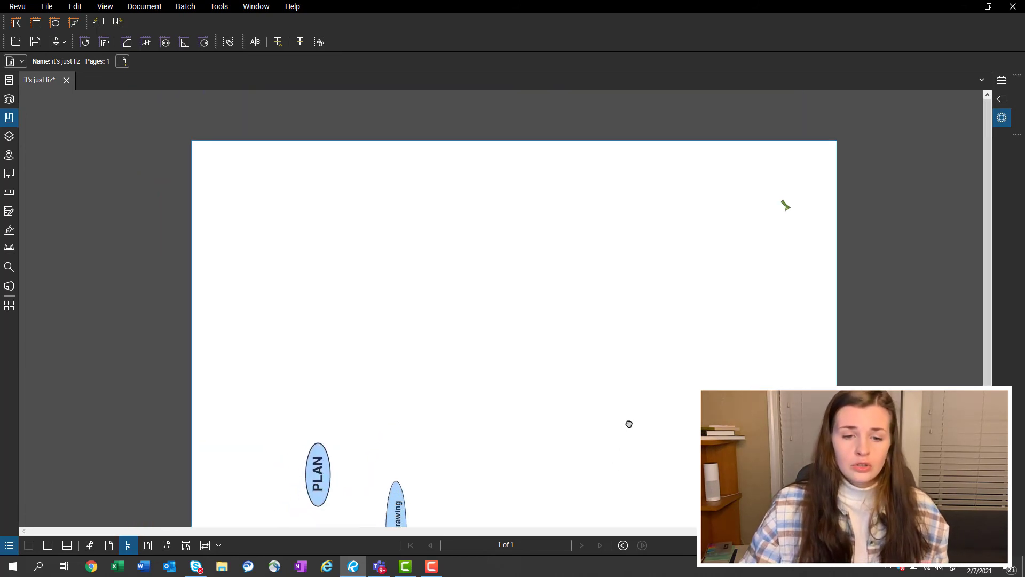
pyautogui.moveTo(629, 423); pyautogui.dragTo(628, 388)
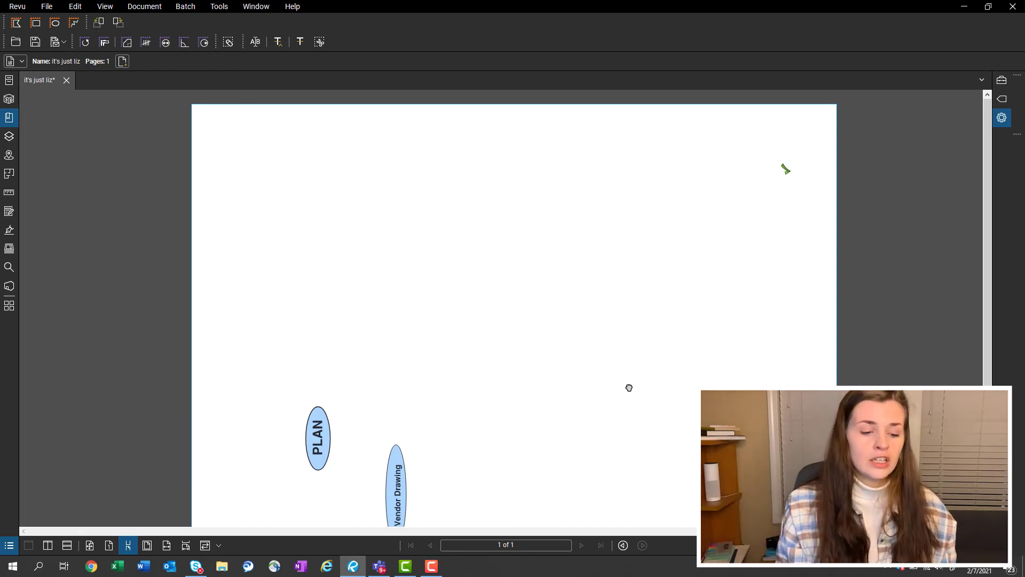
# Start an Outlook email with the open PDF attached, allowing the server settings requests, and close the message unsent.
pyautogui.hotkey('ctrl', 'shift', 'x')
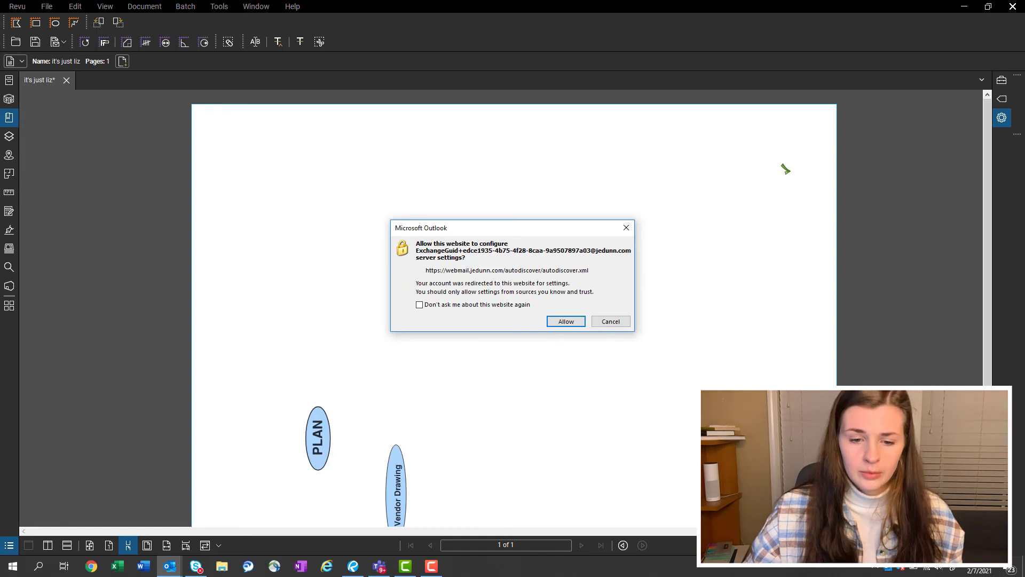
pyautogui.click(574, 322)
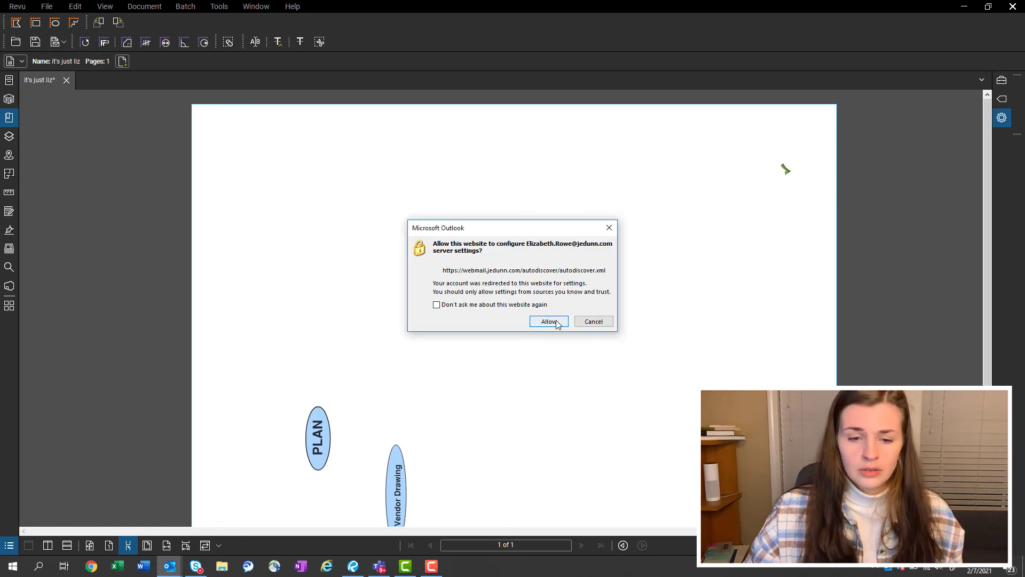
pyautogui.click(557, 322)
pyautogui.click(557, 323)
pyautogui.click(557, 323)
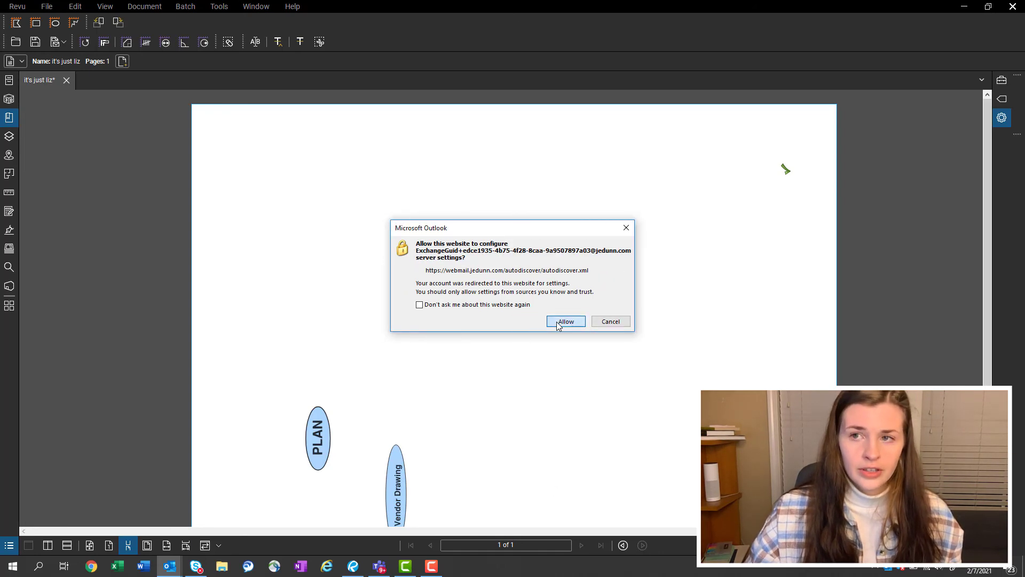
pyautogui.click(558, 323)
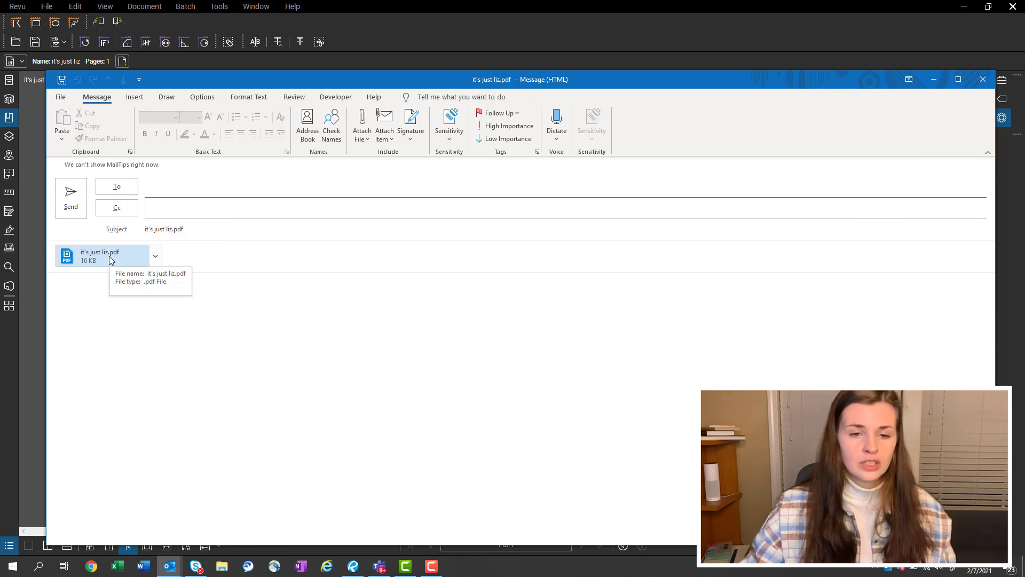
pyautogui.click(981, 85)
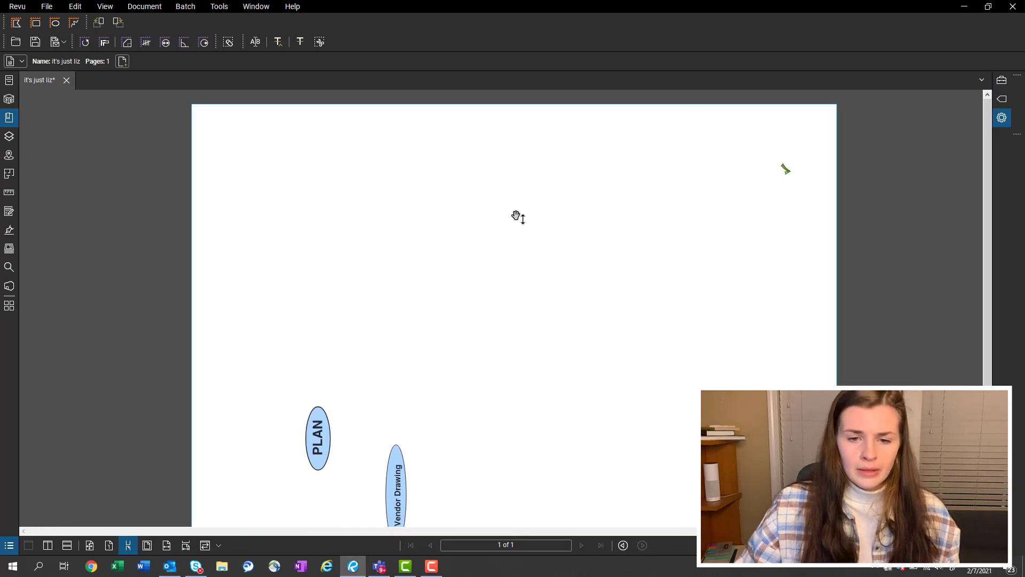
pyautogui.moveTo(517, 217)
pyautogui.mouseDown()
pyautogui.moveTo(520, 271)
pyautogui.moveTo(522, 246)
pyautogui.mouseUp()
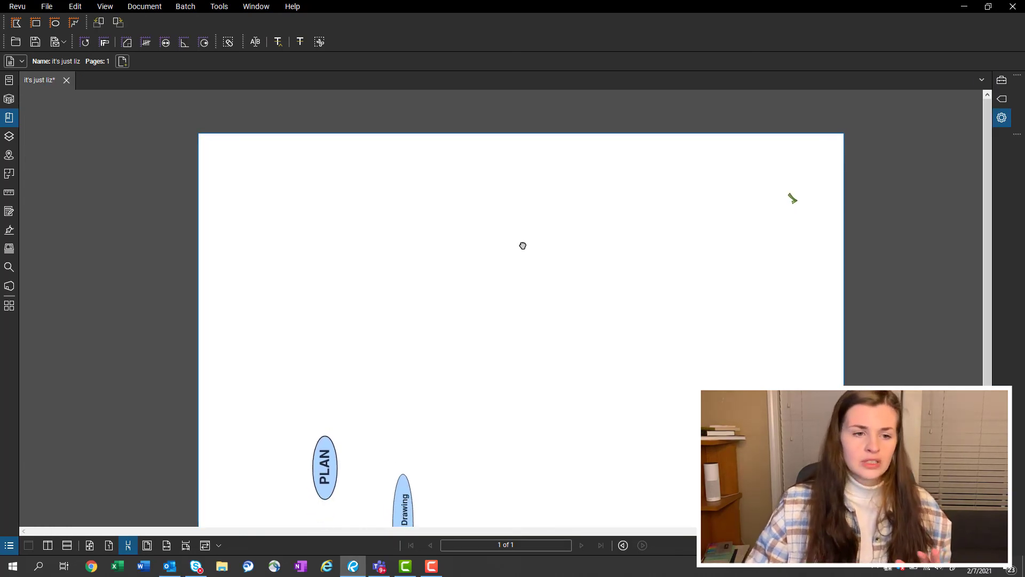
pyautogui.click(159, 9)
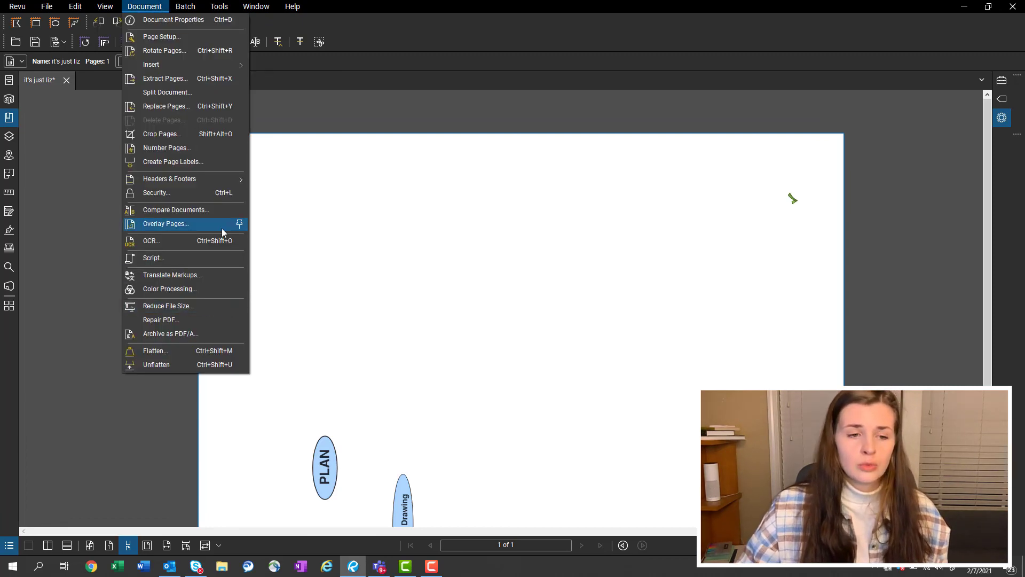
pyautogui.click(473, 253)
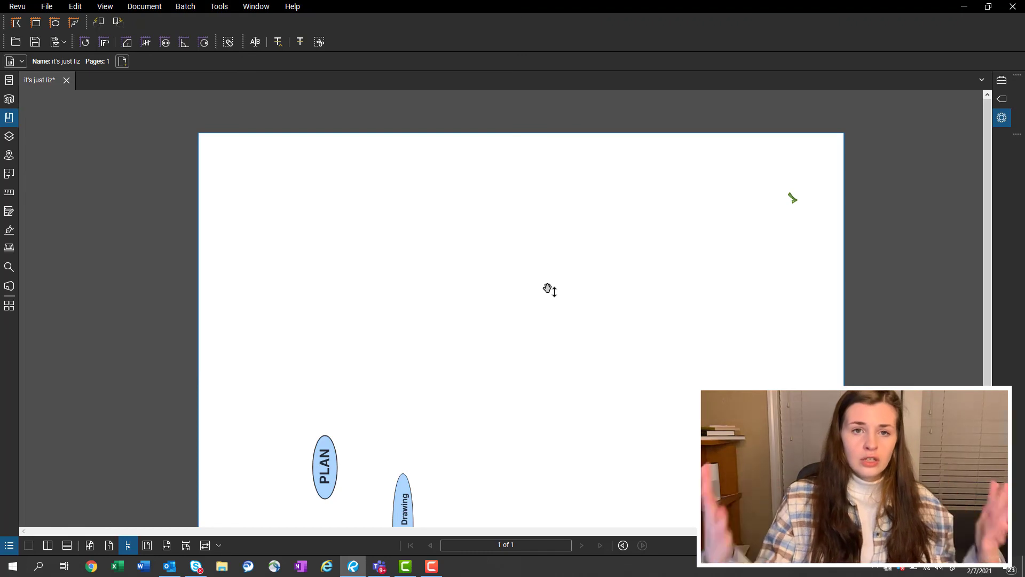